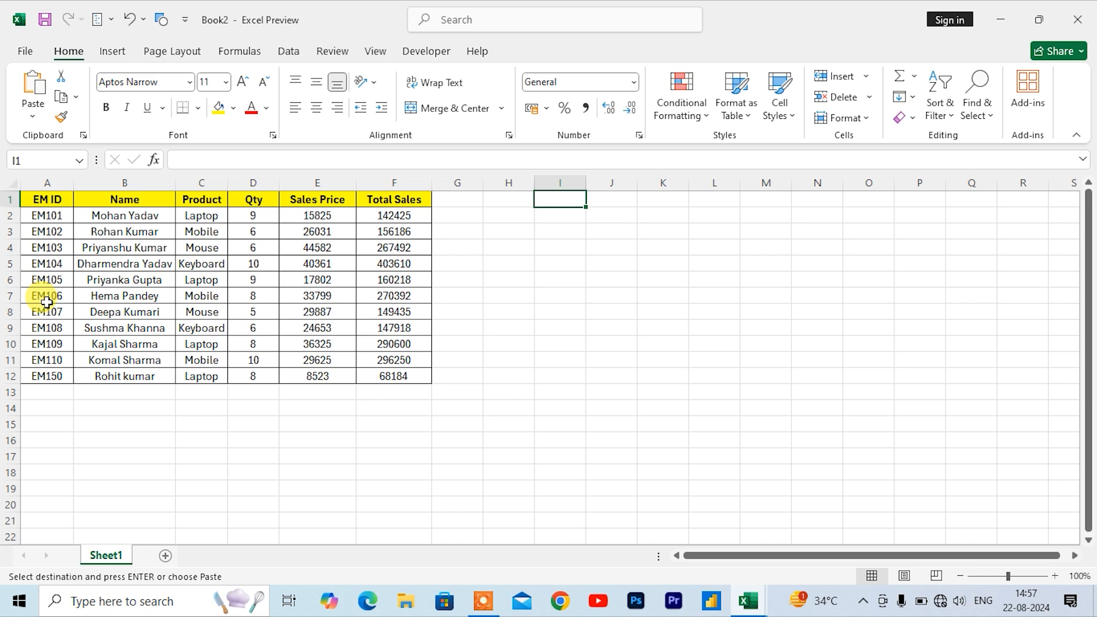
- Enter =TAKE($A$1:$F$12,6) in H2 to extract the first six rows of the employee sales table
click(499, 216)
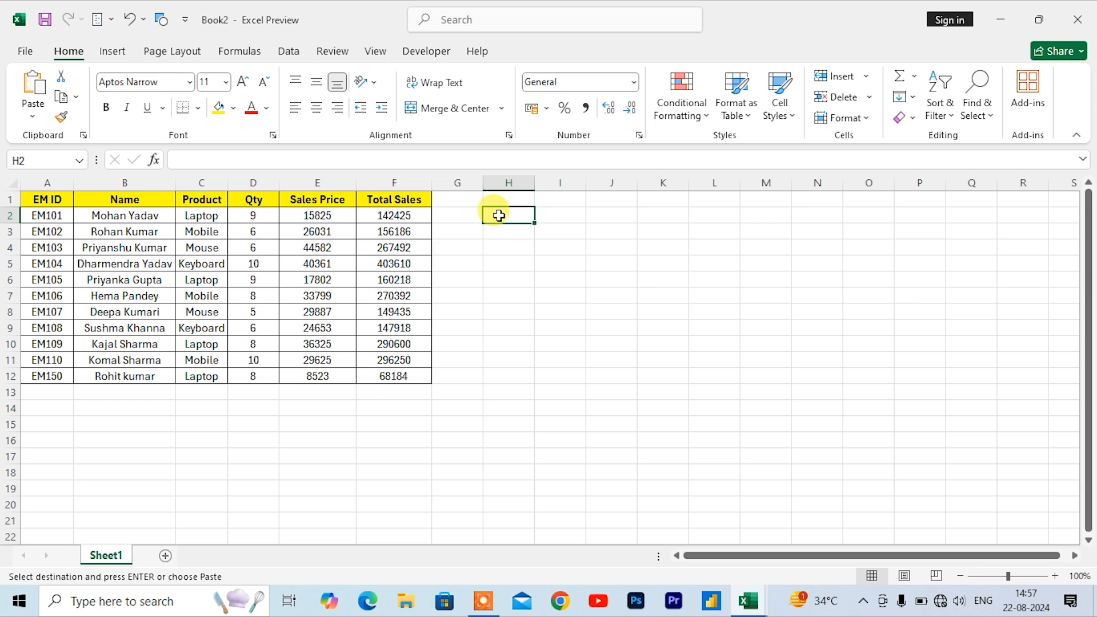
text(= take)
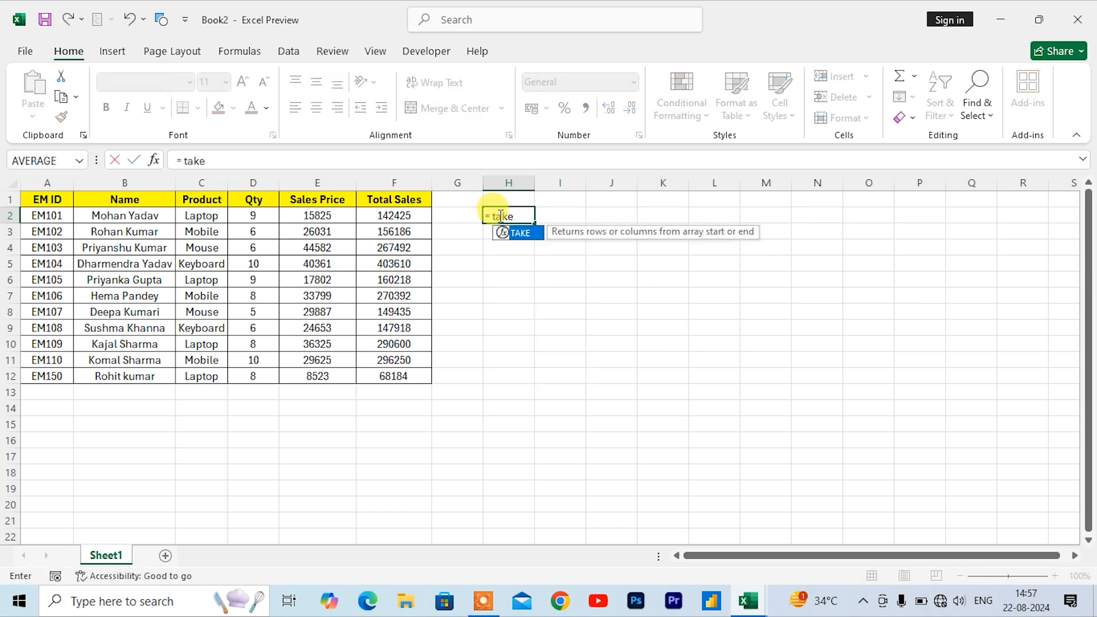
key(Tab)
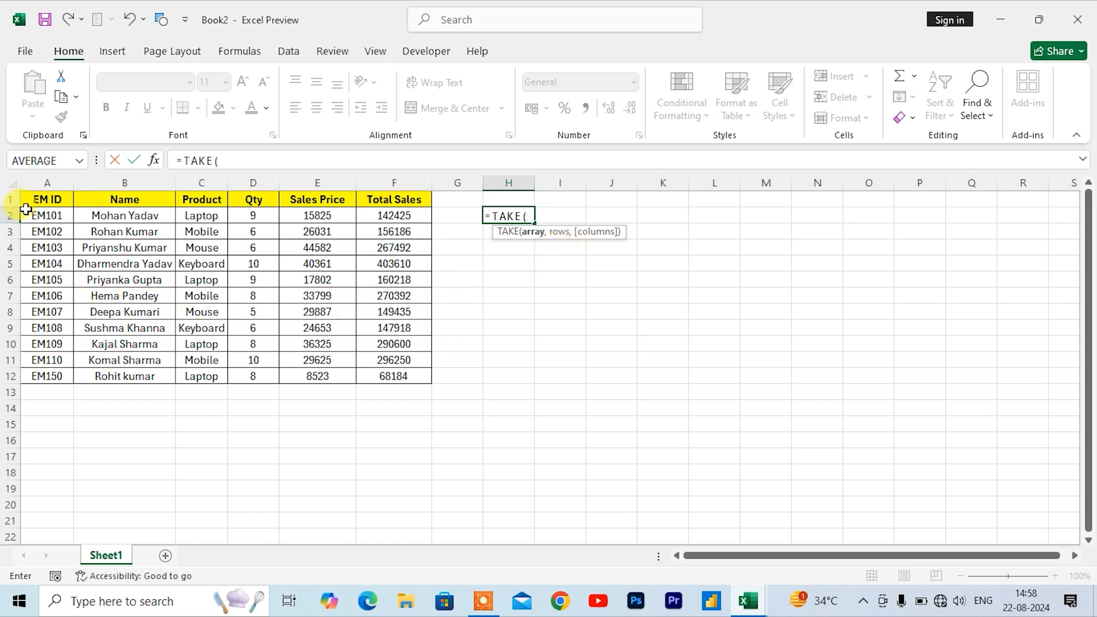
drag(47, 201, 388, 374)
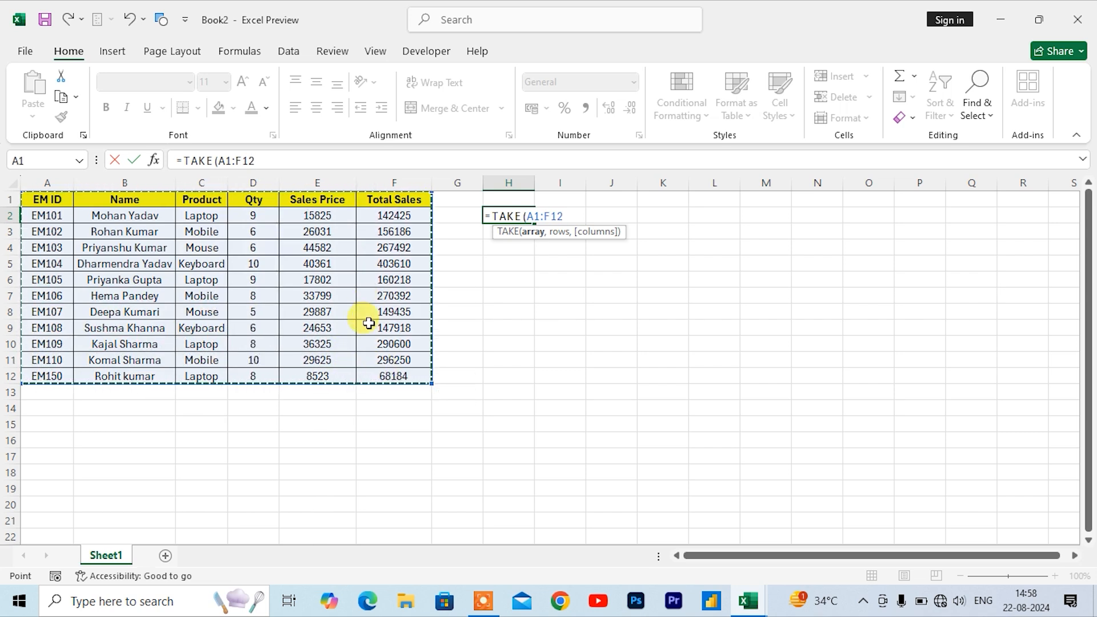
key(F4)
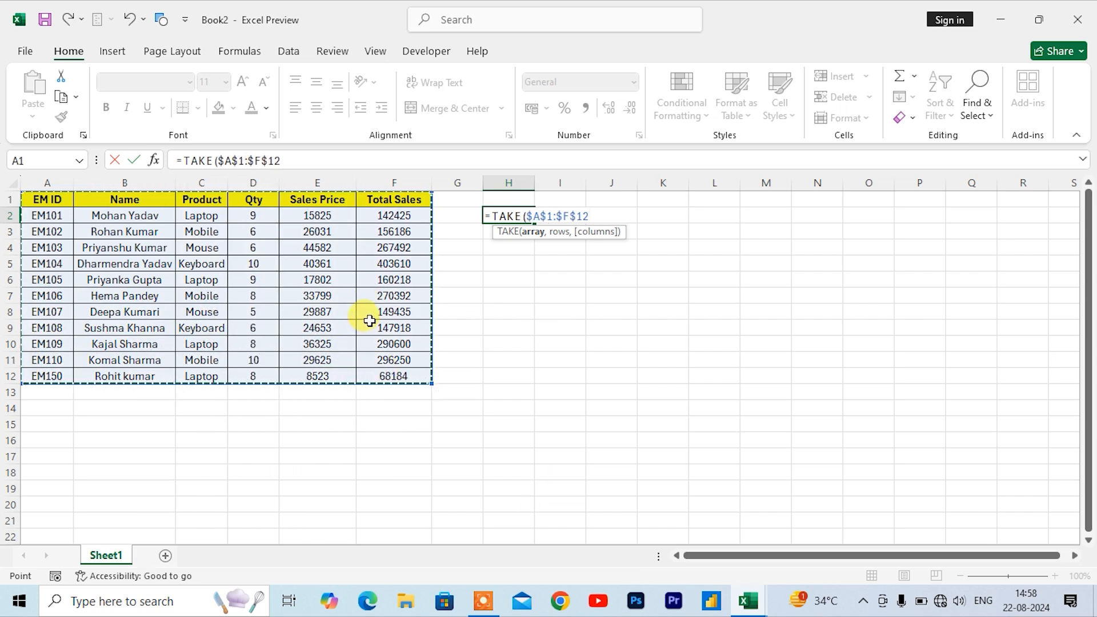
text(,)
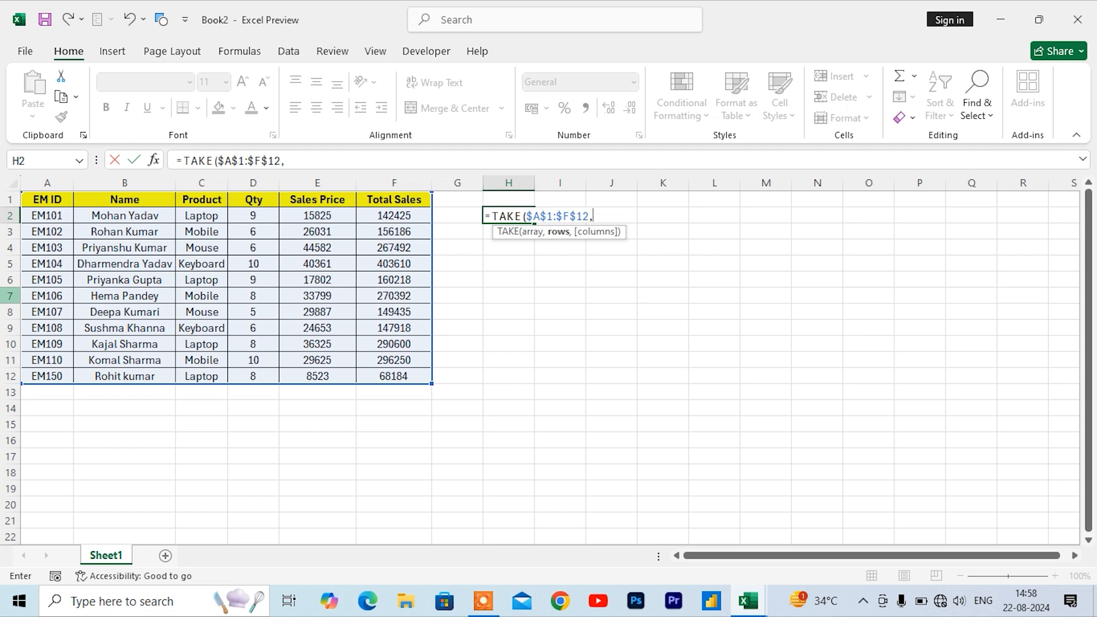
text(6)
text())
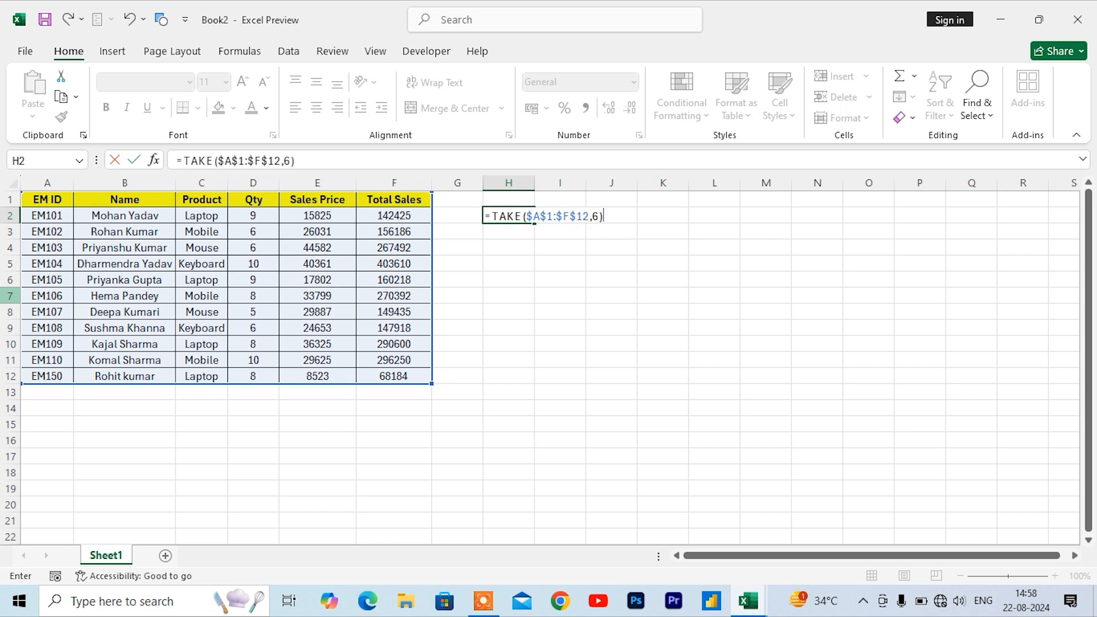
key(Return)
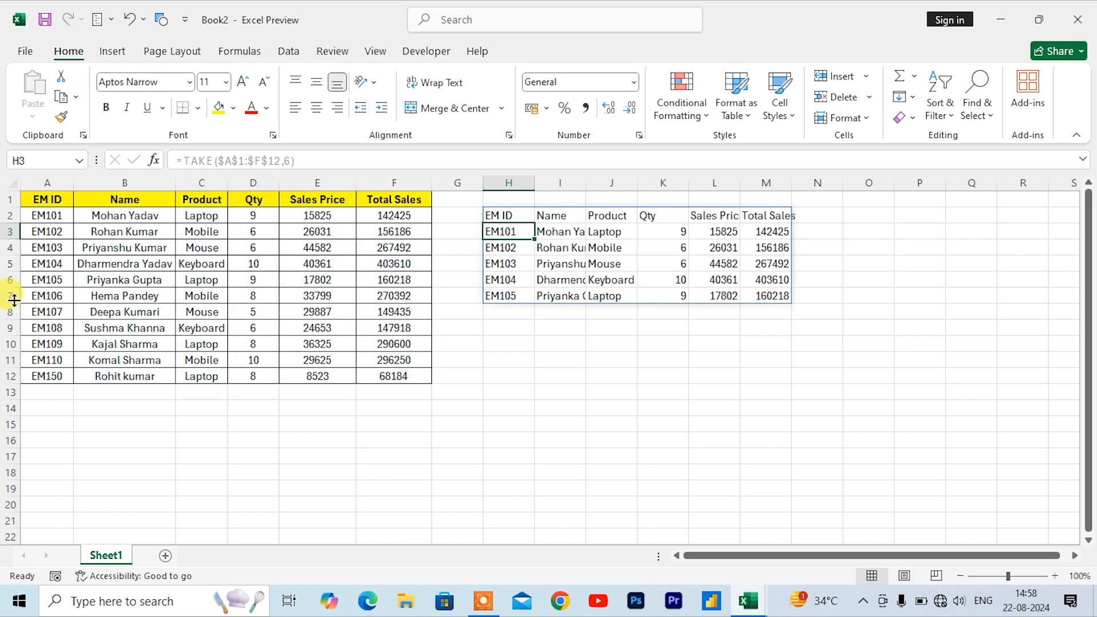
click(530, 295)
drag(536, 295, 766, 295)
click(745, 341)
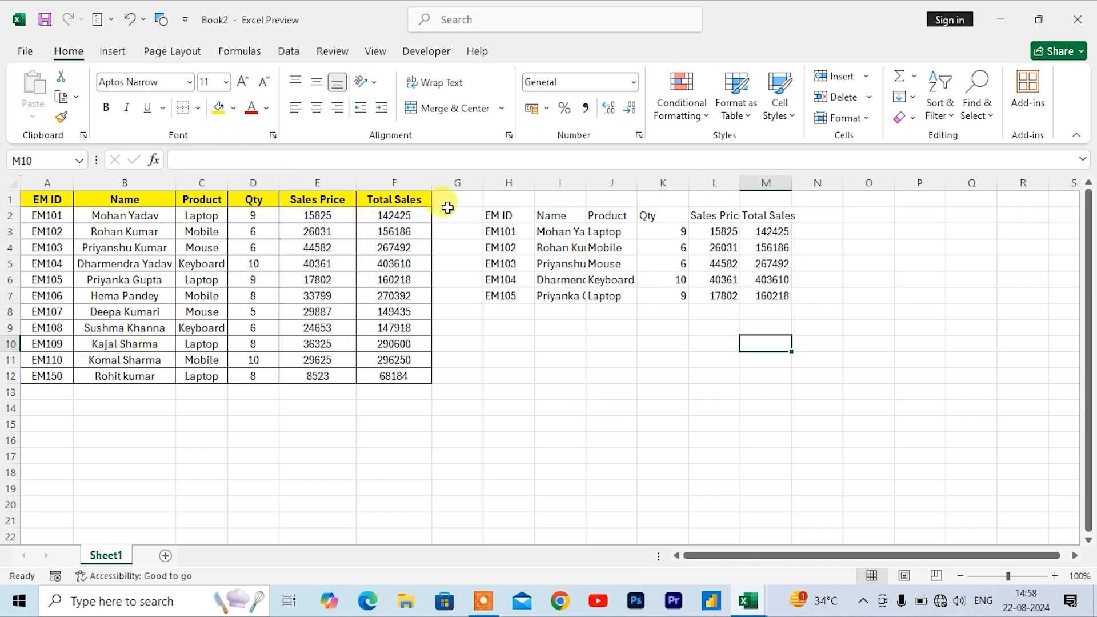
- Delete the TAKE formula from cell H2
click(508, 219)
key(Delete)
click(514, 233)
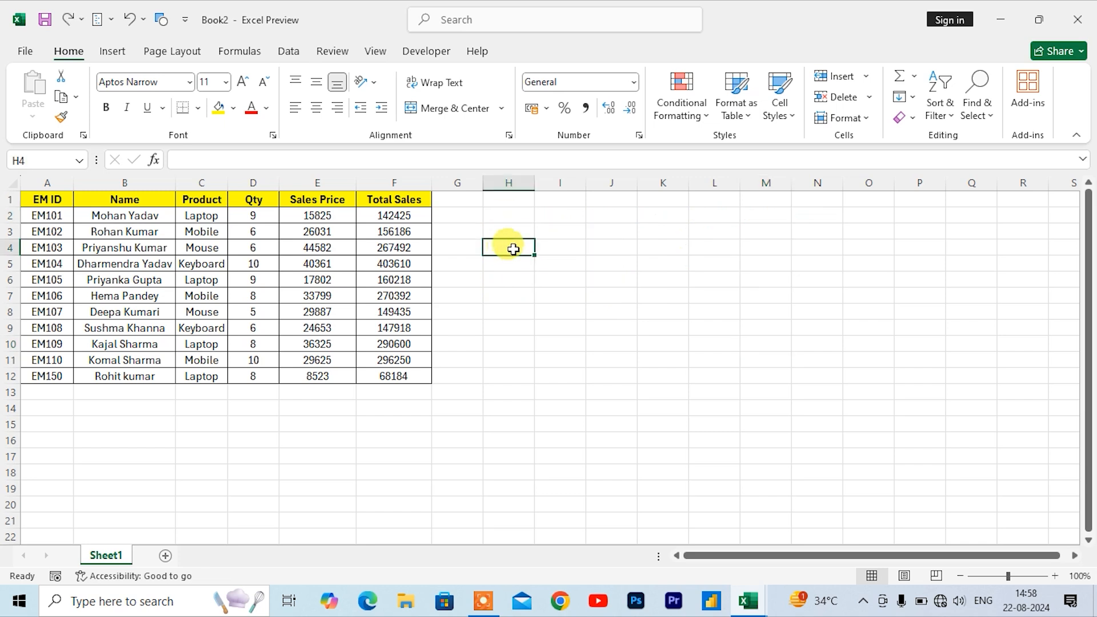
- Enter =TAKE($A$1:$F$12,-6) in H2 to extract the last six rows of the sales table
click(520, 215)
text(=)
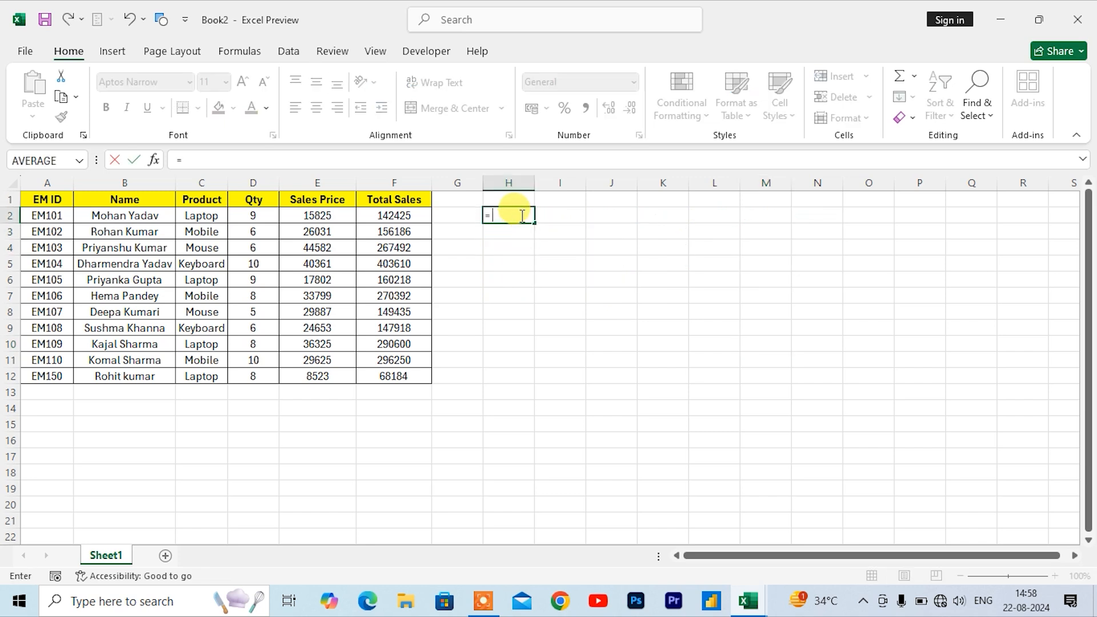
text(take)
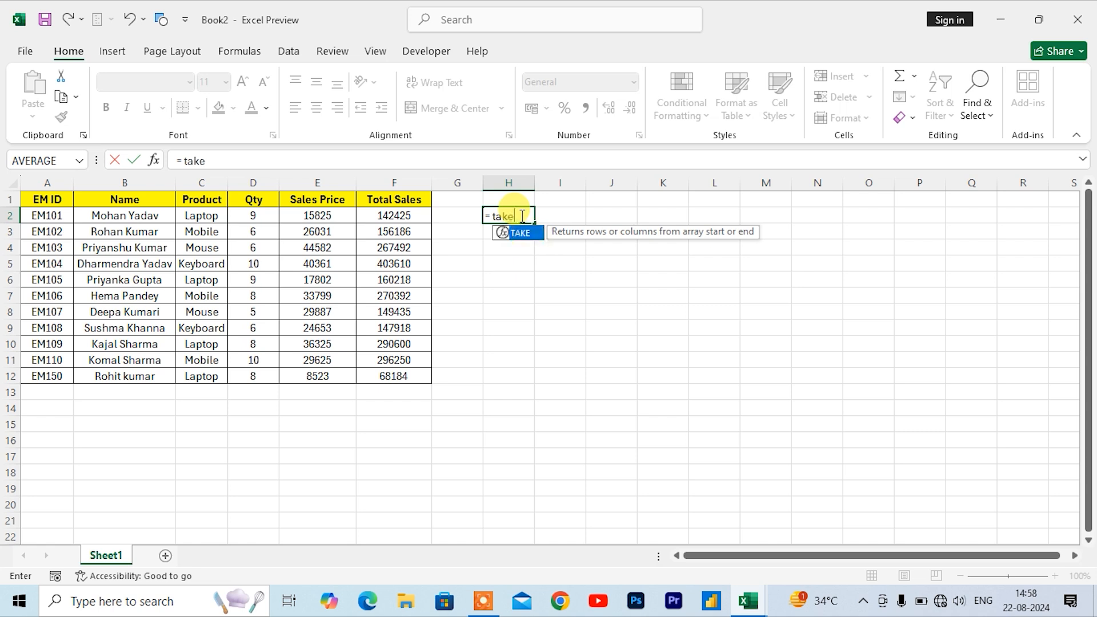
key(Tab)
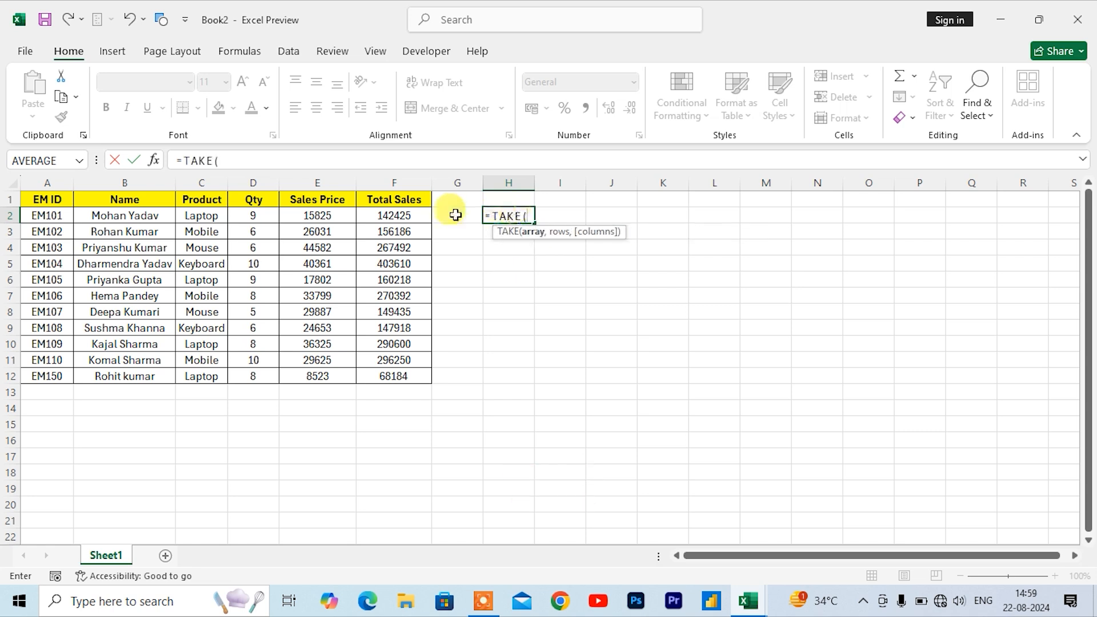
drag(41, 198, 395, 377)
key(F4)
text(,)
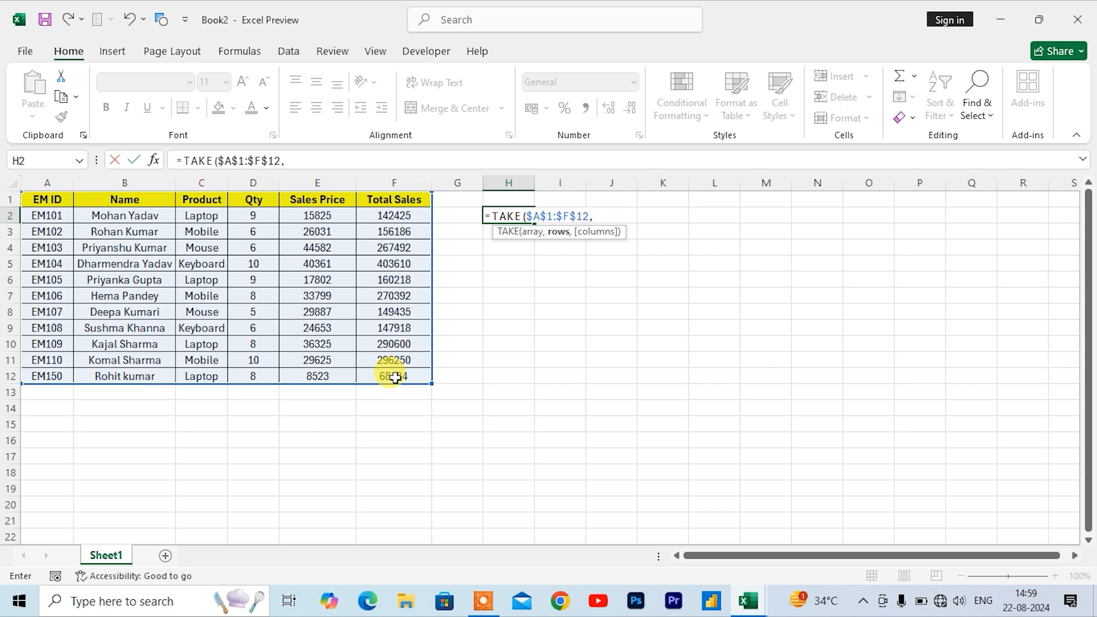
text(-6))
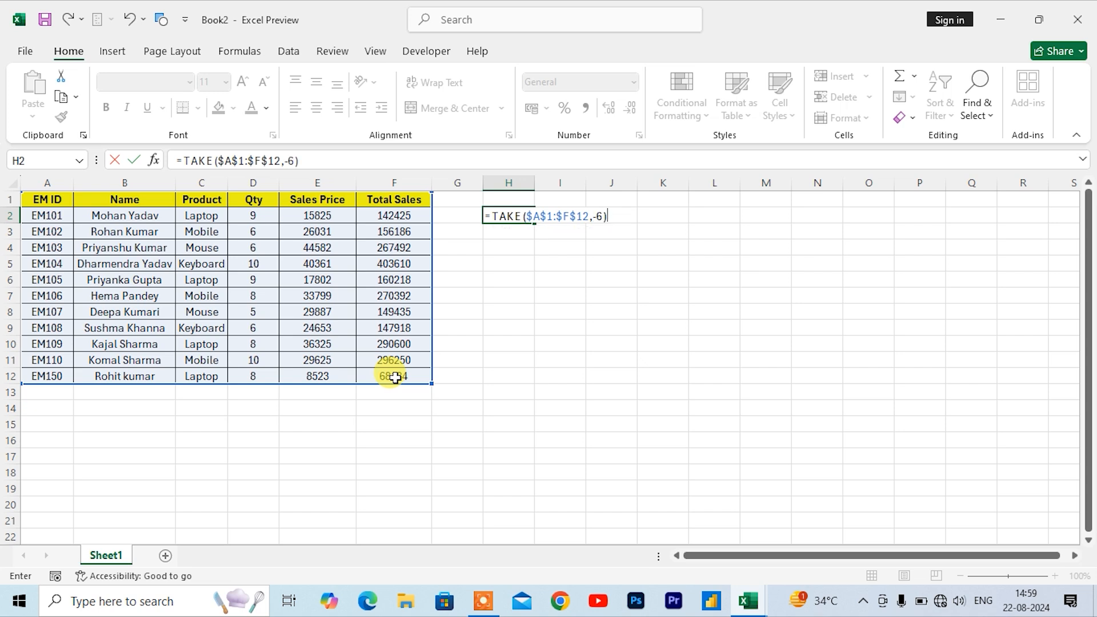
key(Return)
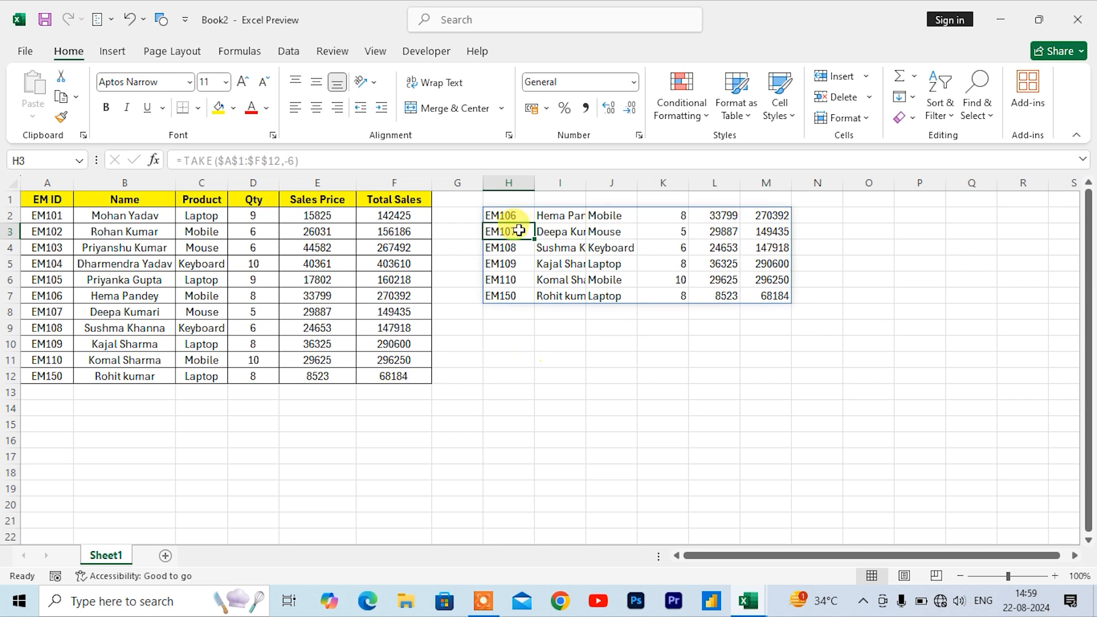
- Examine the rows returned by the last-six-rows formula in H2:M7
click(516, 296)
click(510, 279)
click(507, 263)
click(506, 245)
click(507, 263)
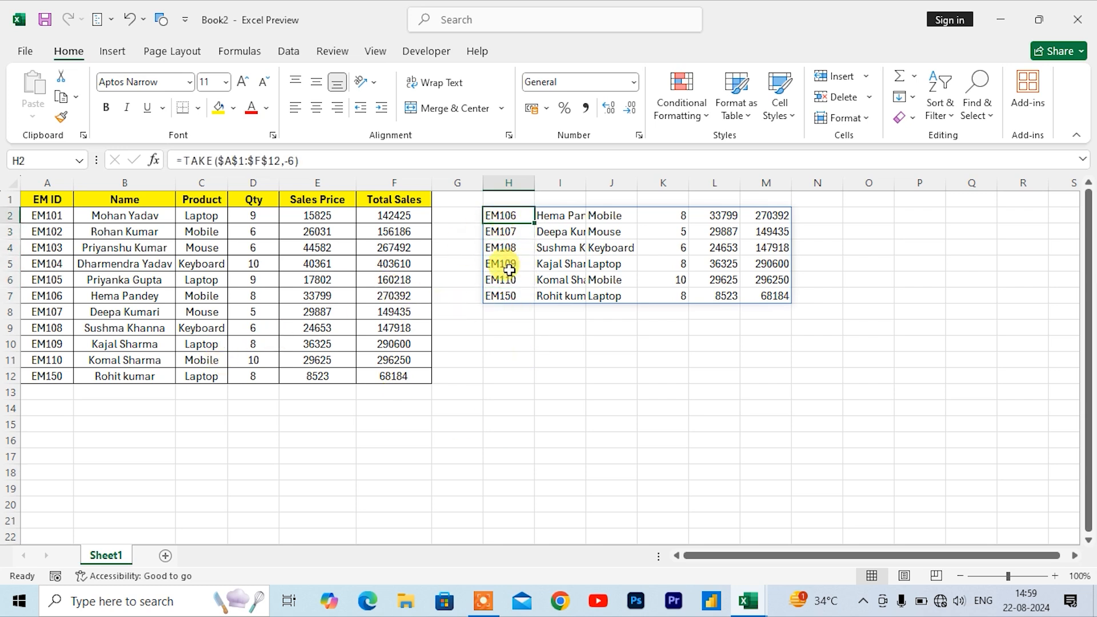
drag(505, 222, 744, 289)
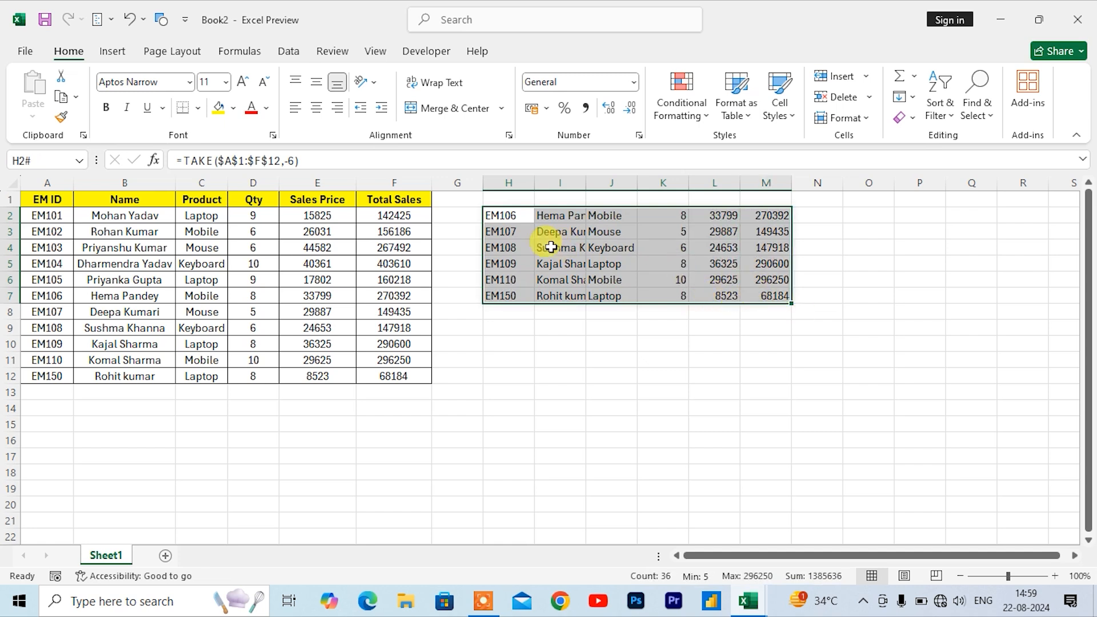
- Clear the last-six-rows TAKE formula from H2
click(505, 217)
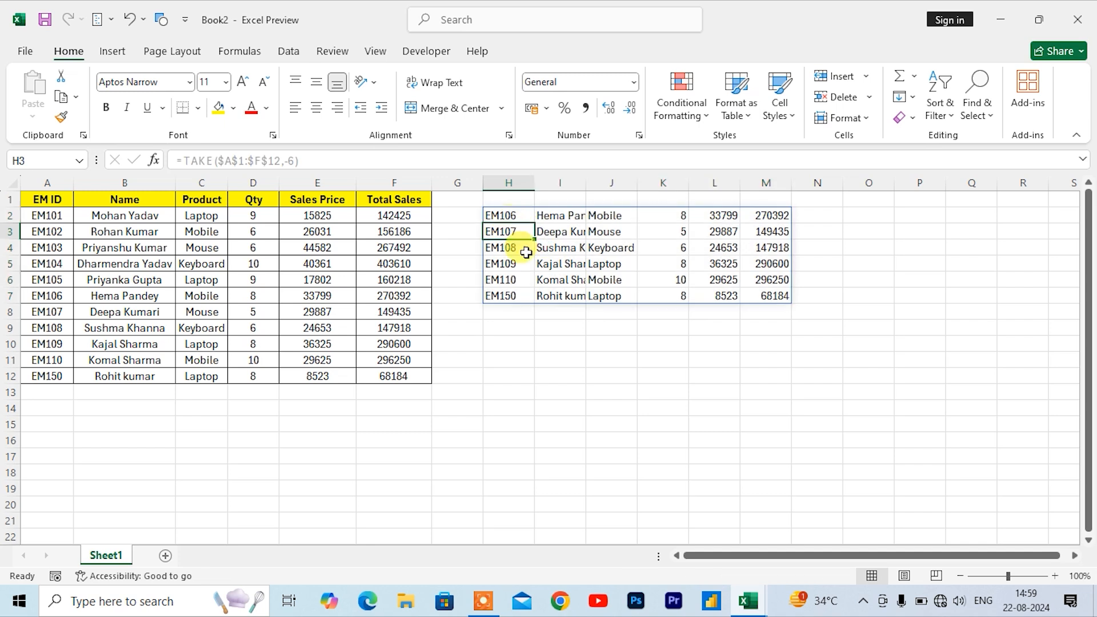
key(Delete)
click(510, 263)
- Enter =TAKE($A$1:$F$12,5,3) in H2 to extract the table's first five rows and first three columns
click(506, 216)
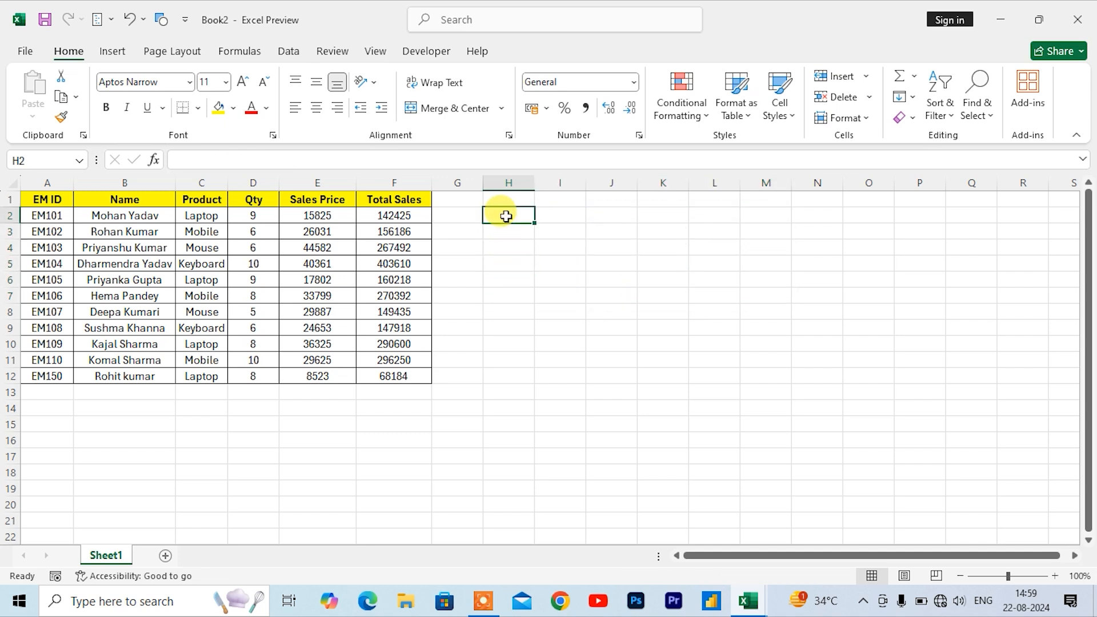
text(= take)
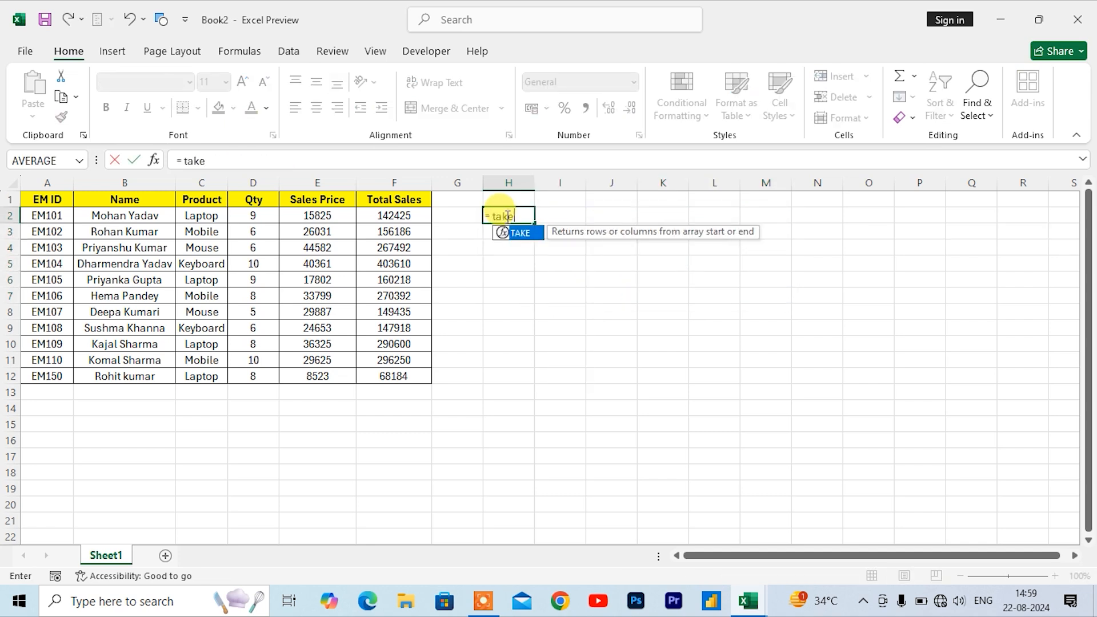
key(Tab)
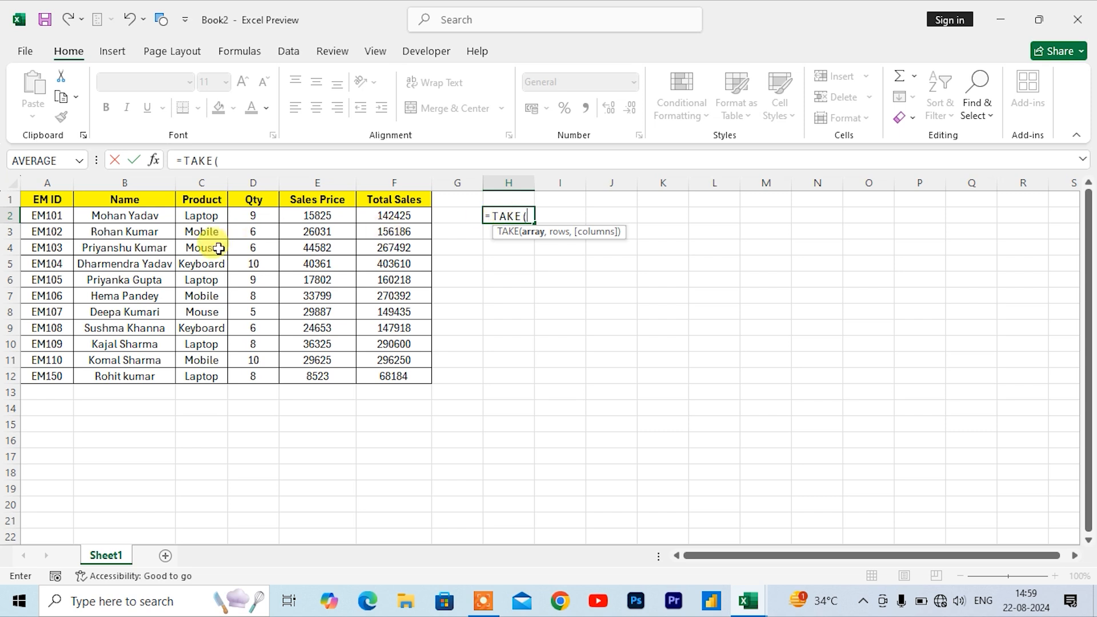
drag(59, 200, 383, 376)
key(F4)
text(,)
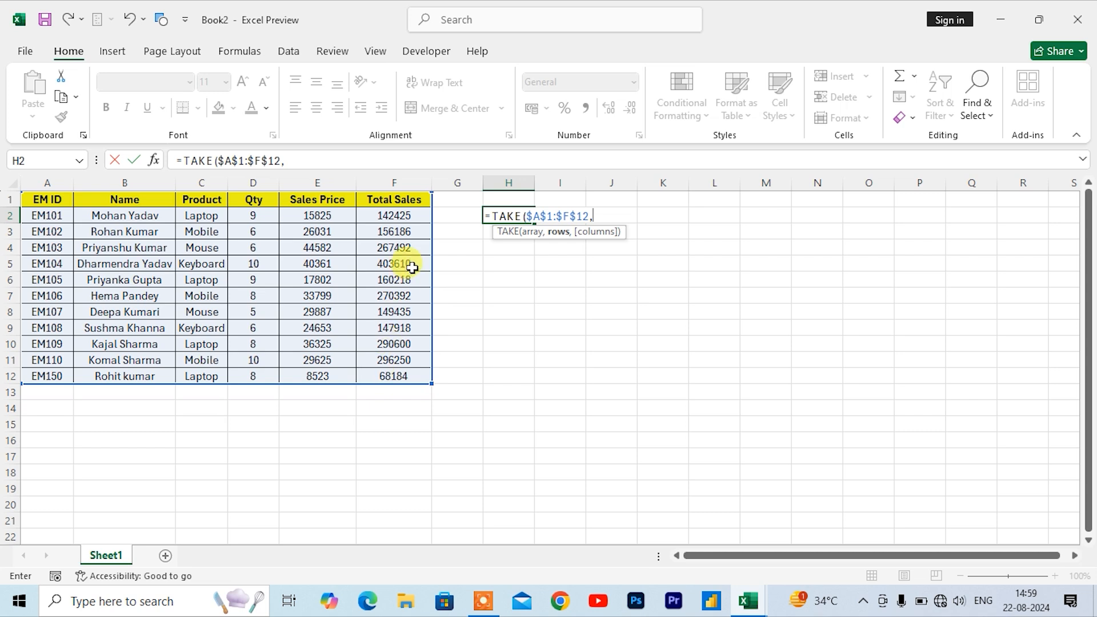
text(5,)
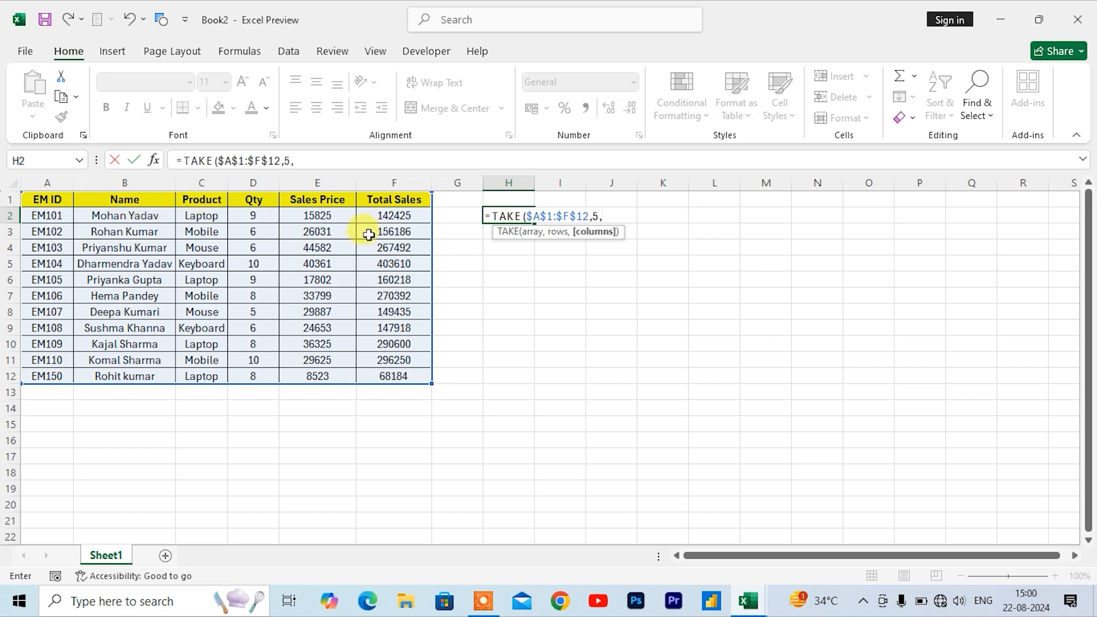
text())
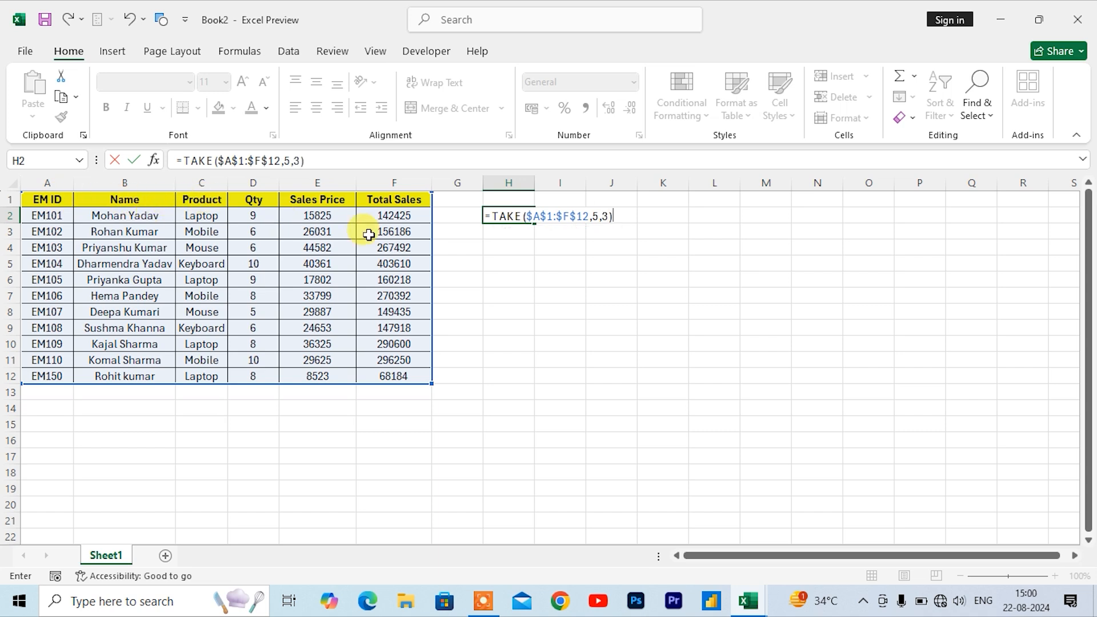
key(Return)
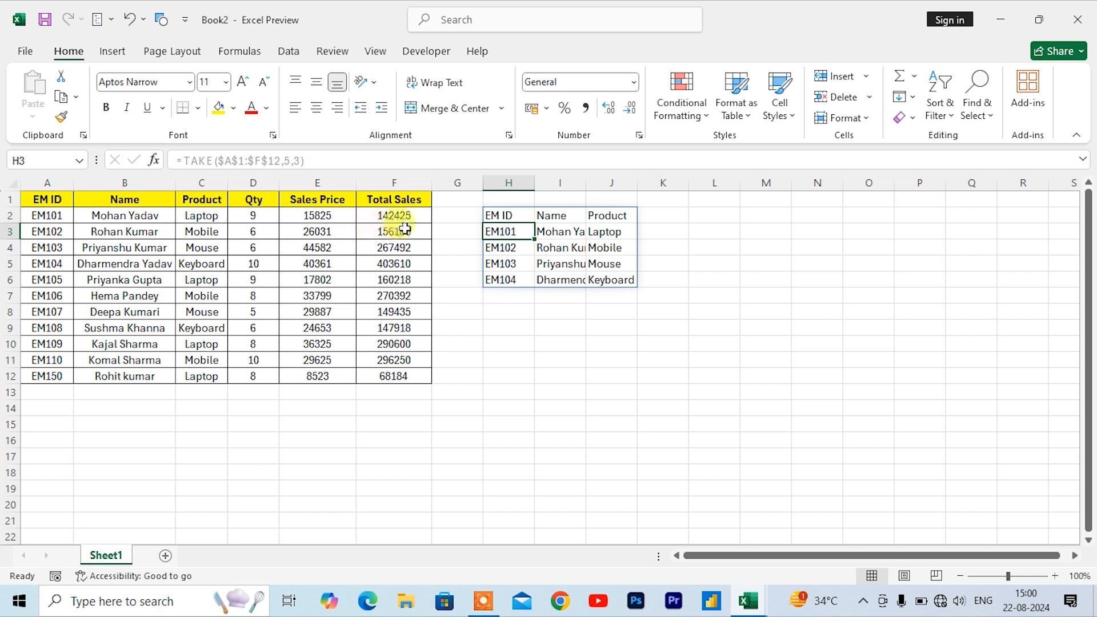
click(506, 216)
click(594, 217)
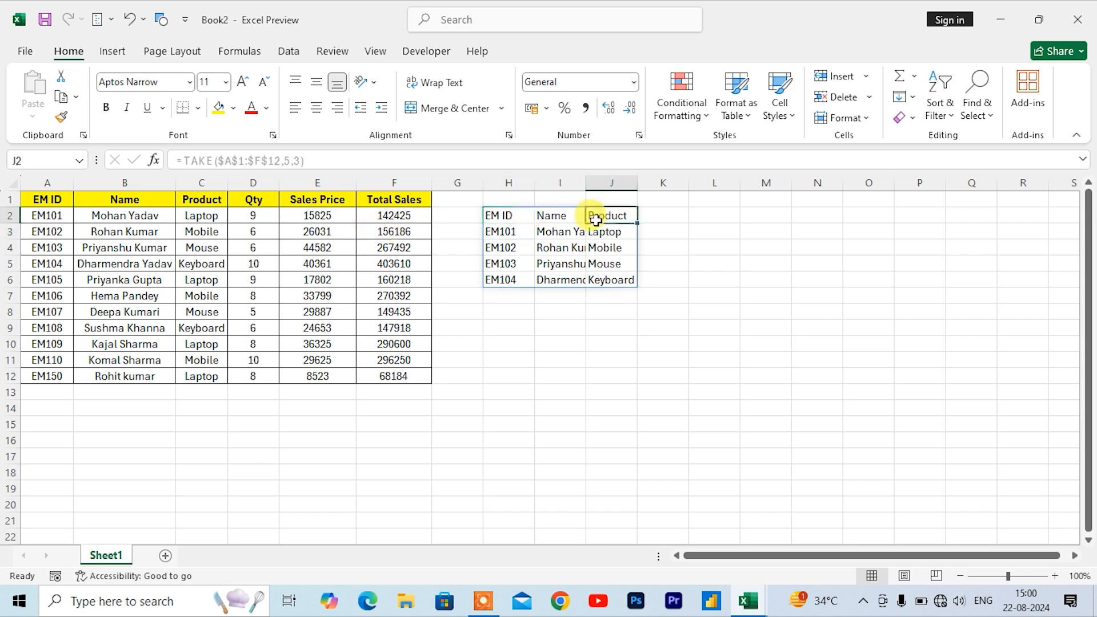
click(589, 247)
click(526, 281)
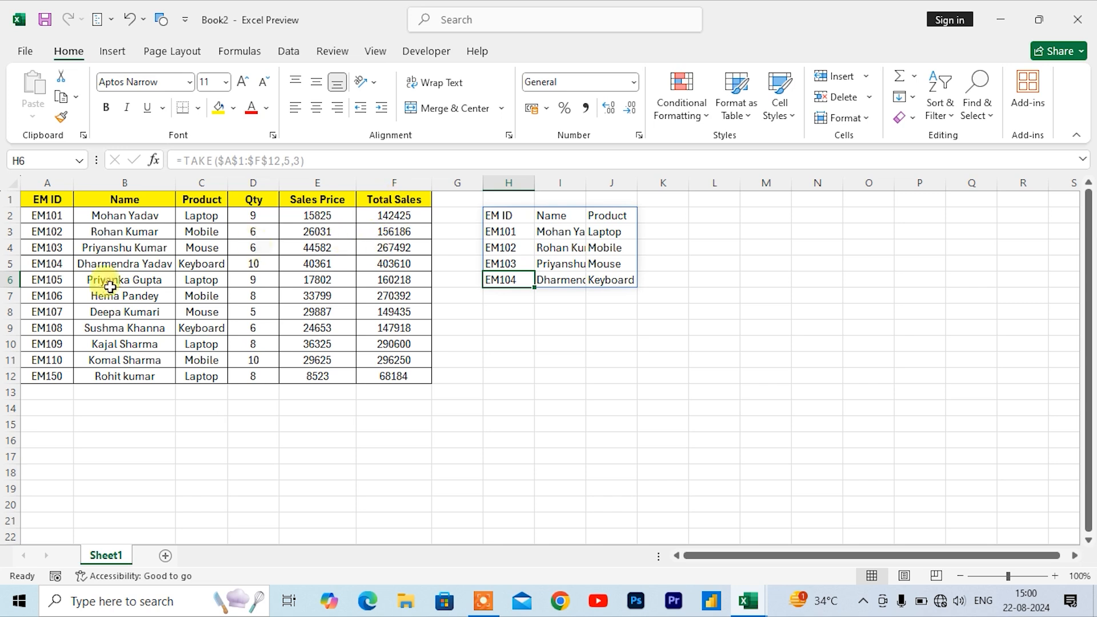
- Replace the formula in H2 with =TAKE($A$1:$F$12,6,-3) to extract the first six rows of the last three columns
click(501, 215)
key(Delete)
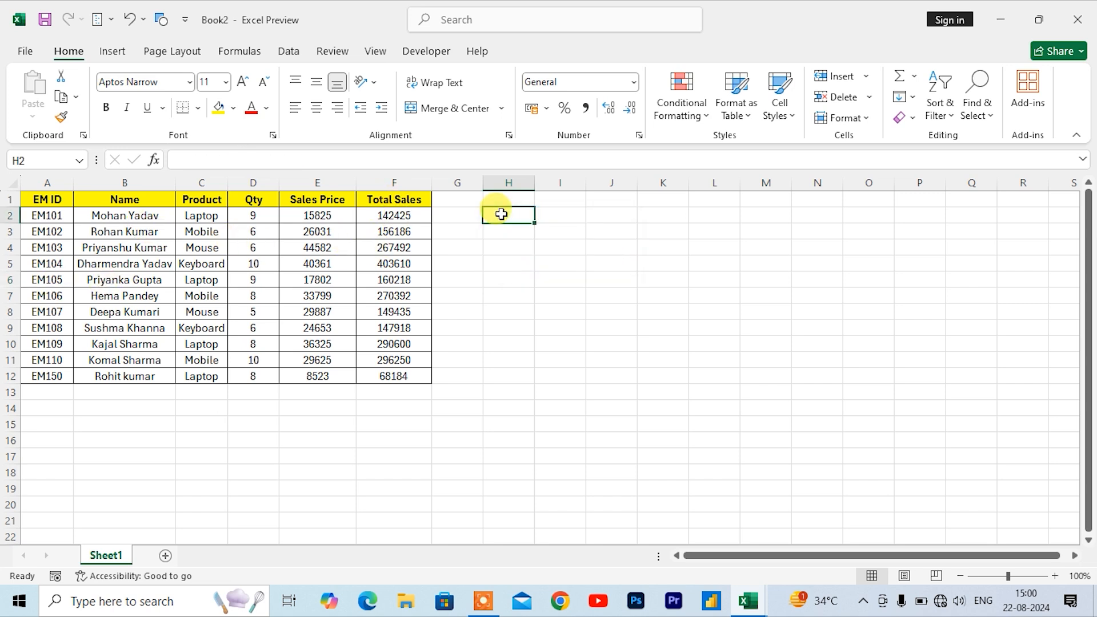
text(= take)
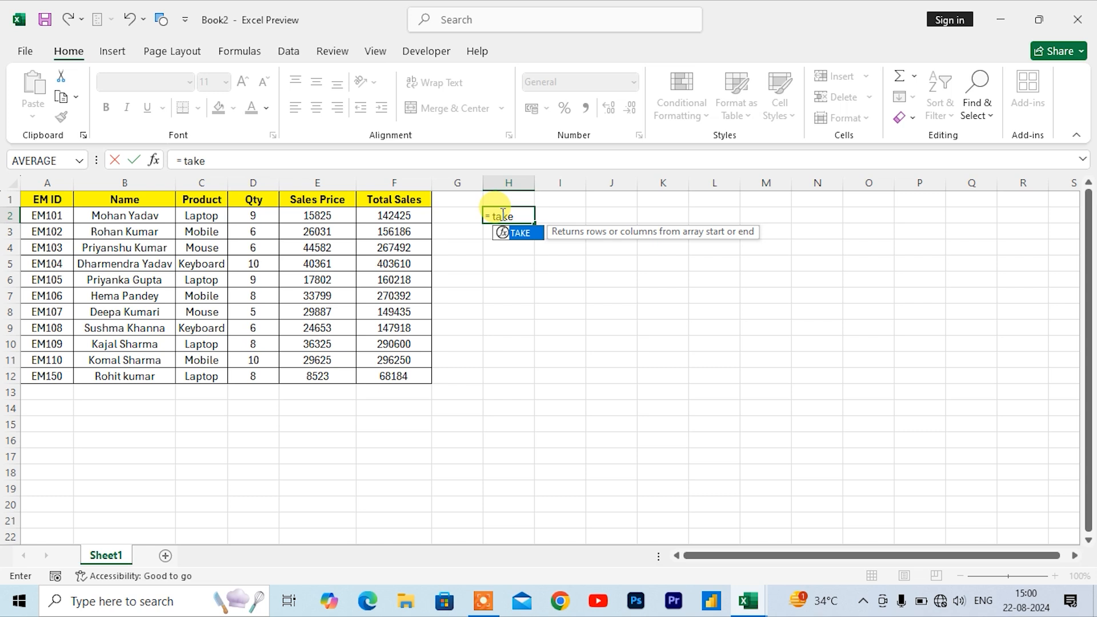
key(Tab)
drag(63, 200, 378, 381)
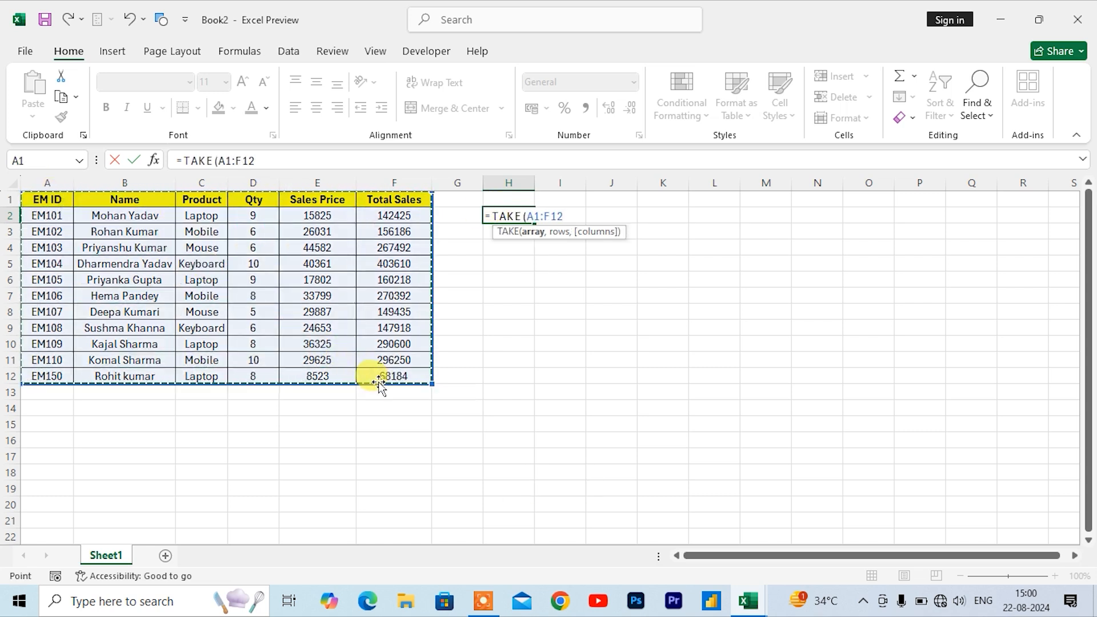
key(F4)
text(,)
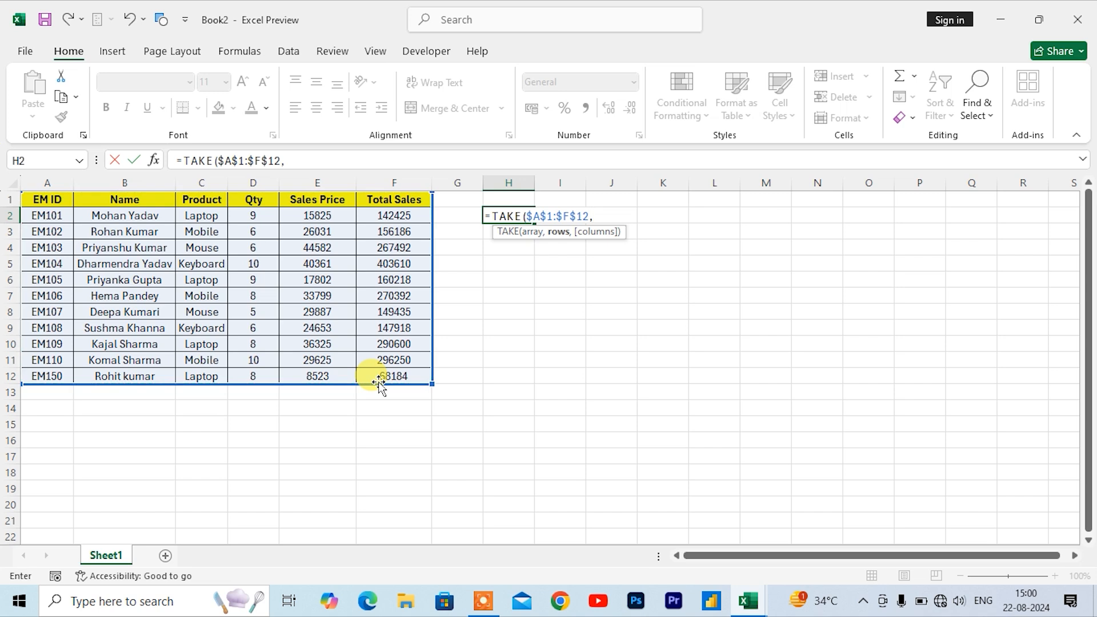
text(6,-3)
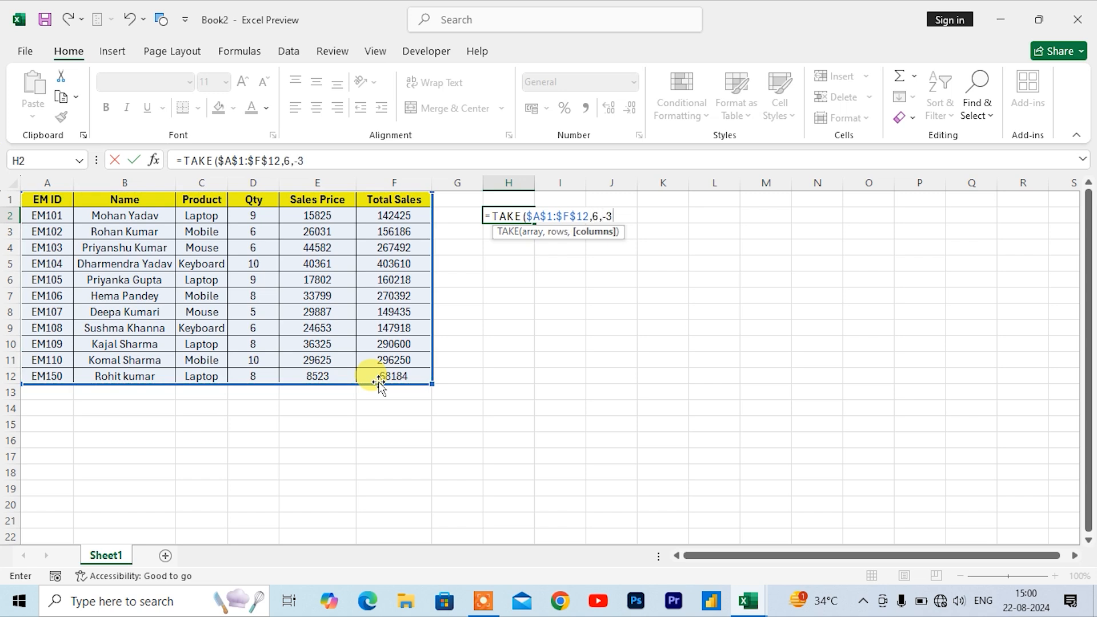
key(Return)
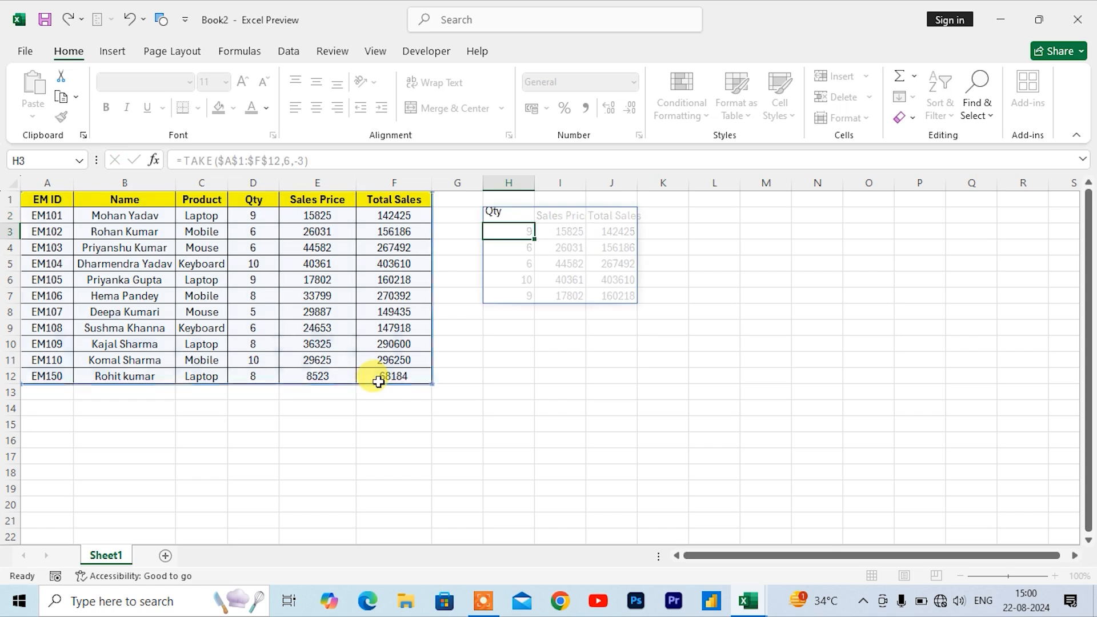
drag(254, 200, 380, 199)
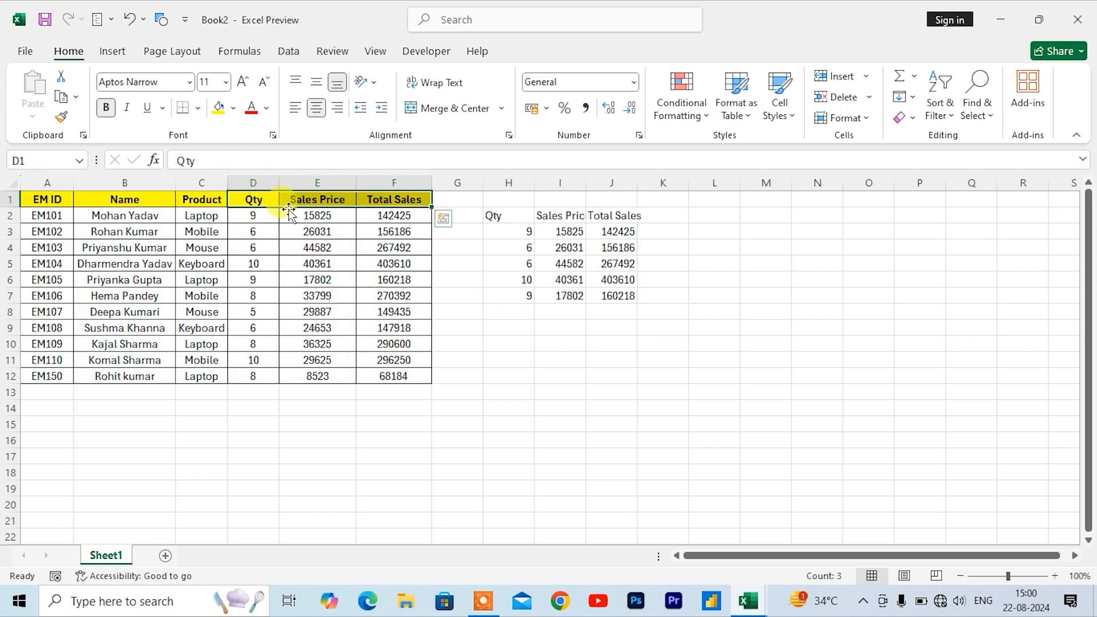
- Examine the extracted Qty, Sales Price and Total Sales columns in H2:J7 against the source table's headers
click(405, 200)
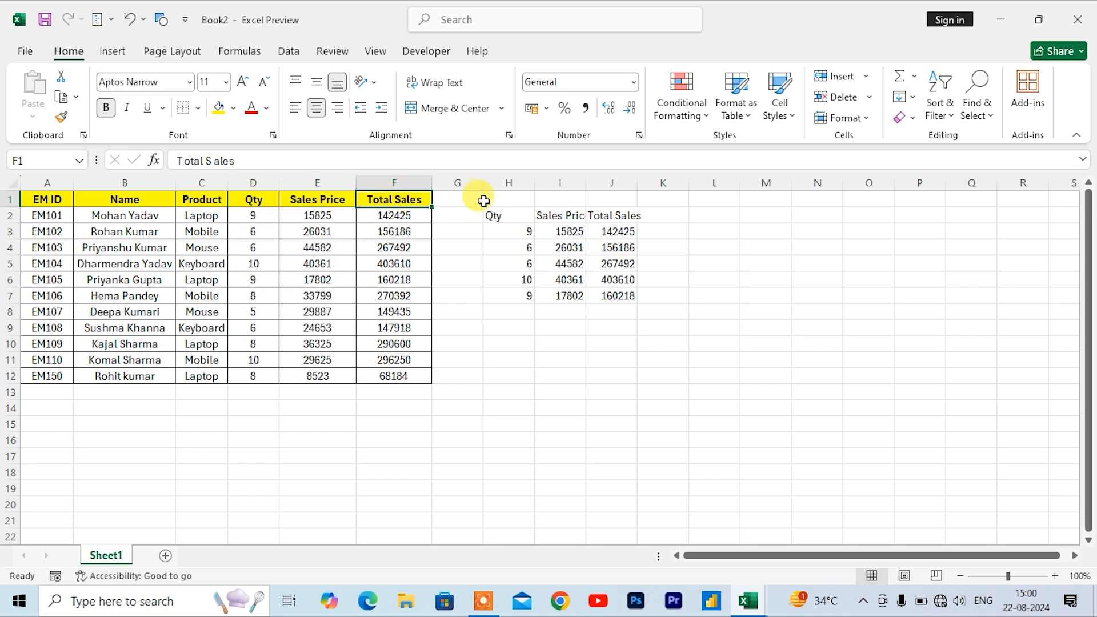
click(489, 215)
click(567, 217)
click(595, 218)
click(599, 264)
click(615, 278)
- Widen column J slightly to fit the extracted Total Sales column
drag(637, 189, 645, 189)
click(566, 249)
click(558, 302)
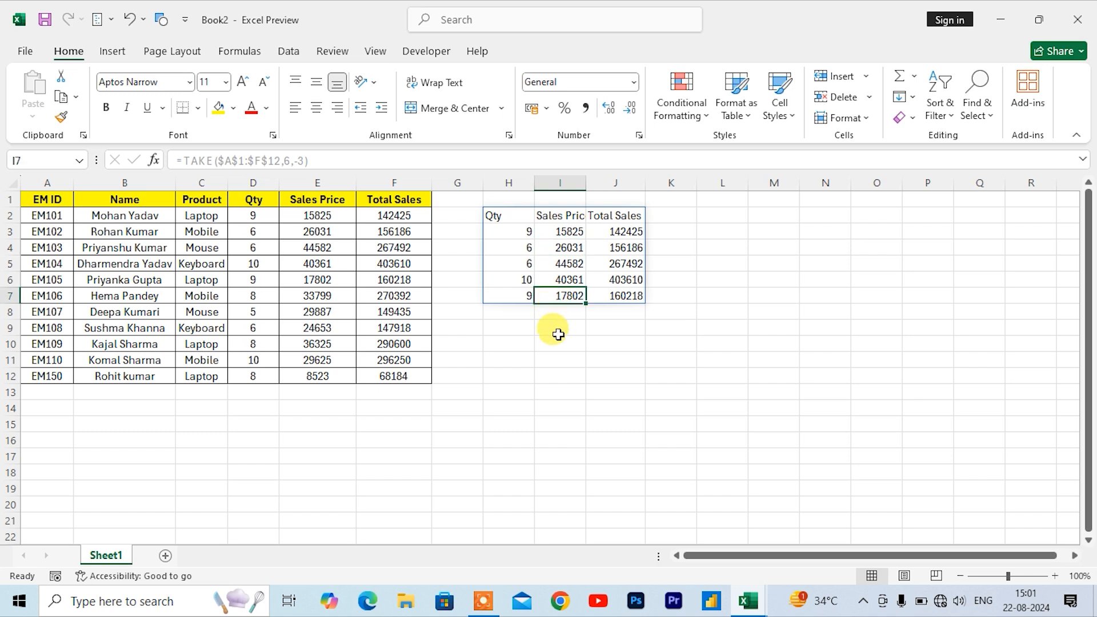
click(558, 329)
click(250, 490)
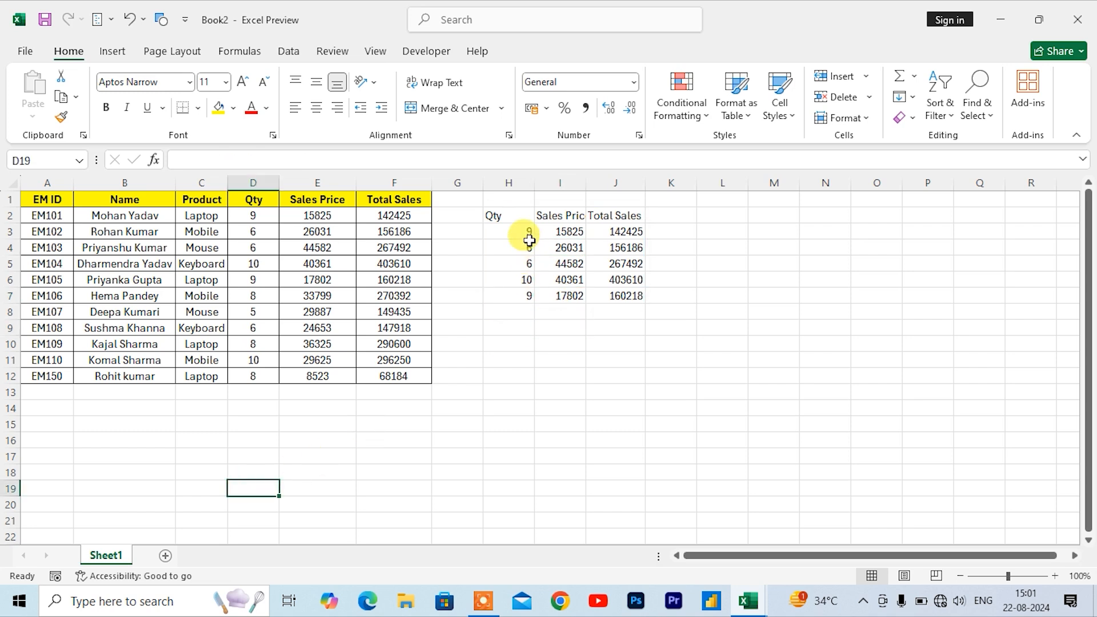
- Replace the TAKE formula in H2 with =DROP($A$1:$F$12,3) to remove the table's first three rows
drag(497, 216, 637, 292)
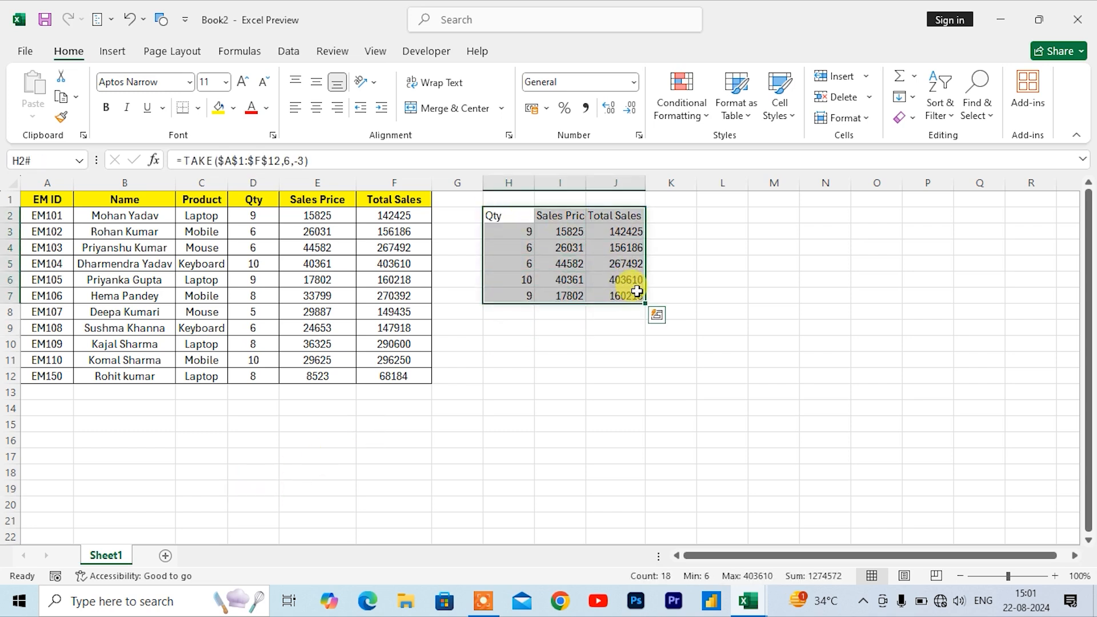
key(Delete)
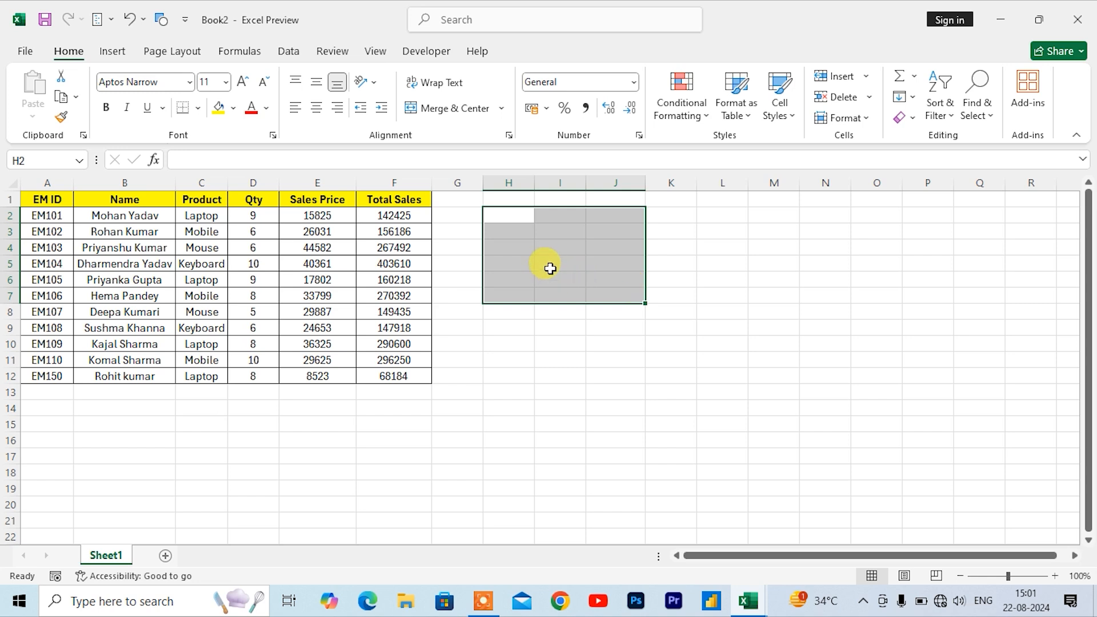
click(525, 221)
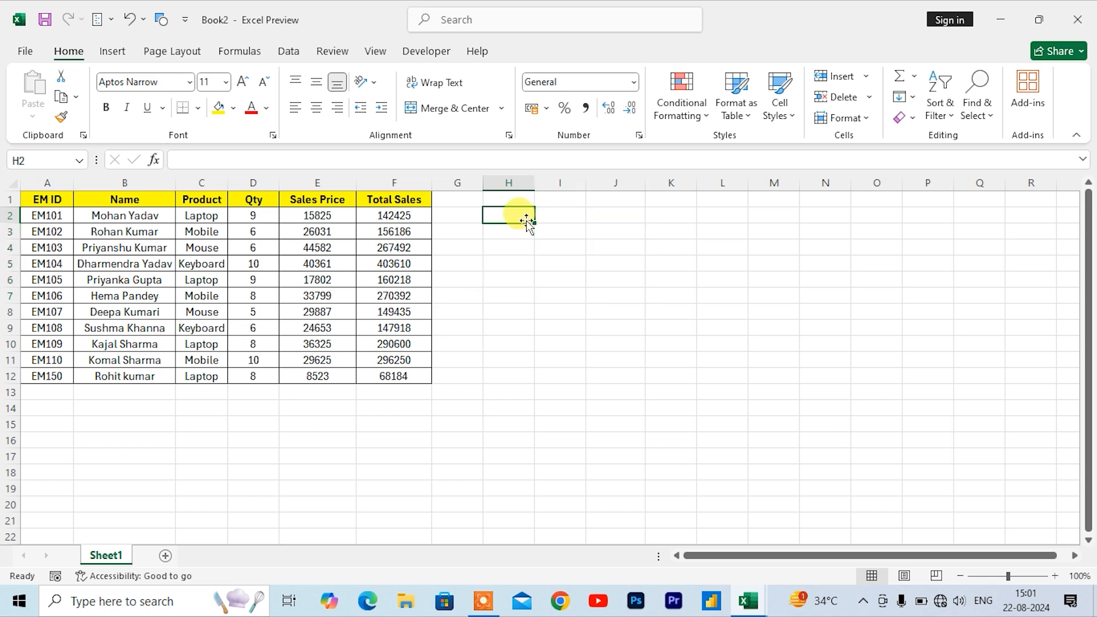
text(=)
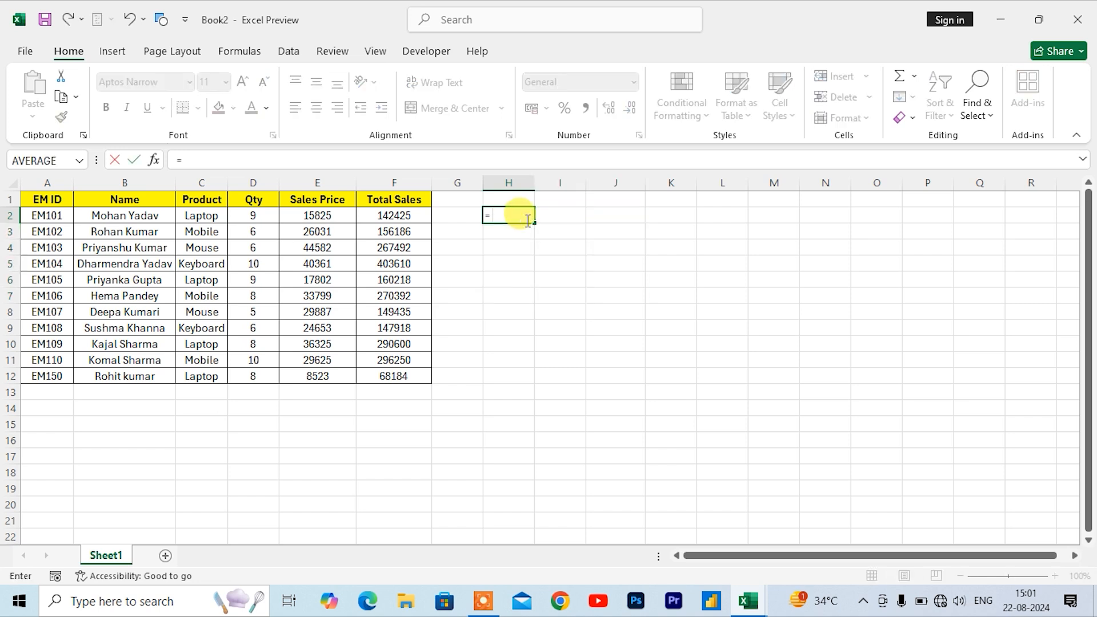
text(drop)
key(Tab)
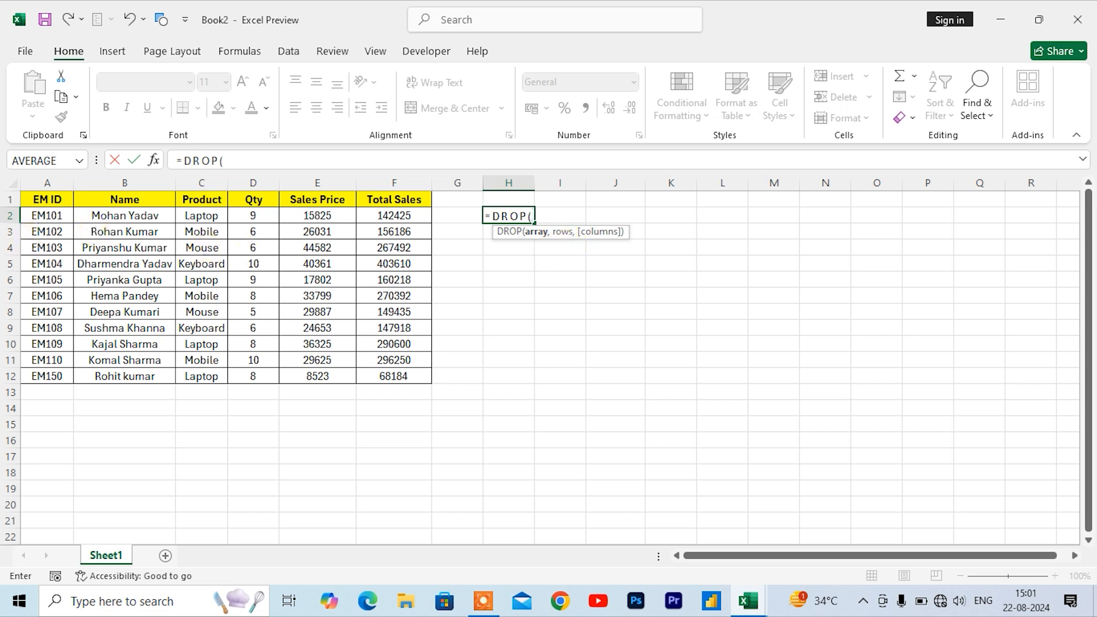
drag(32, 201, 372, 372)
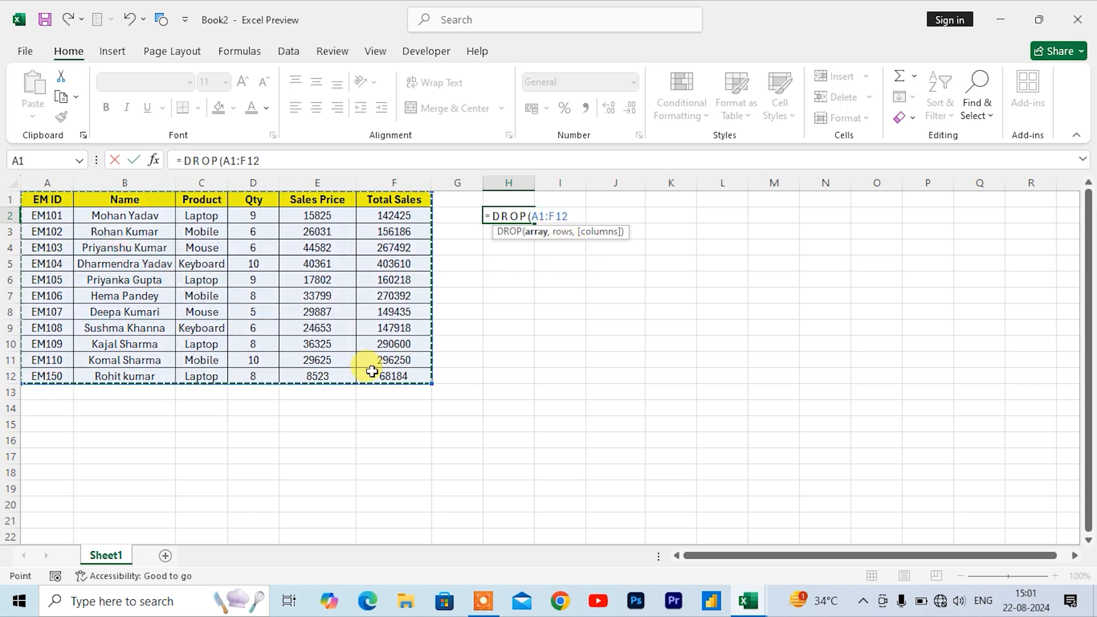
key(F4)
text(,3)
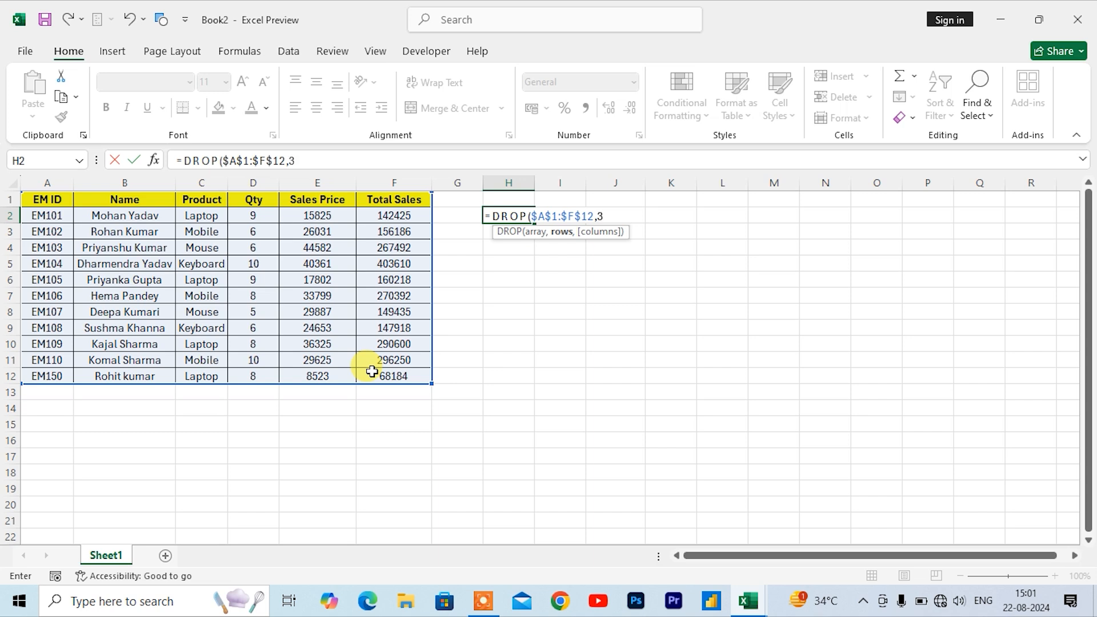
key(Return)
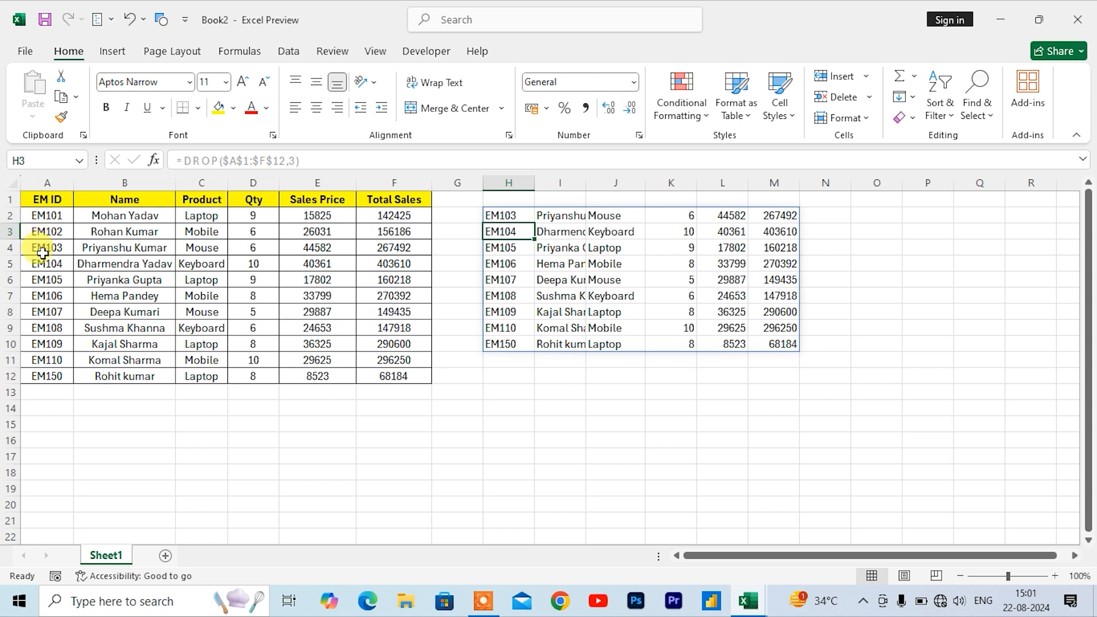
drag(41, 249, 420, 377)
click(498, 284)
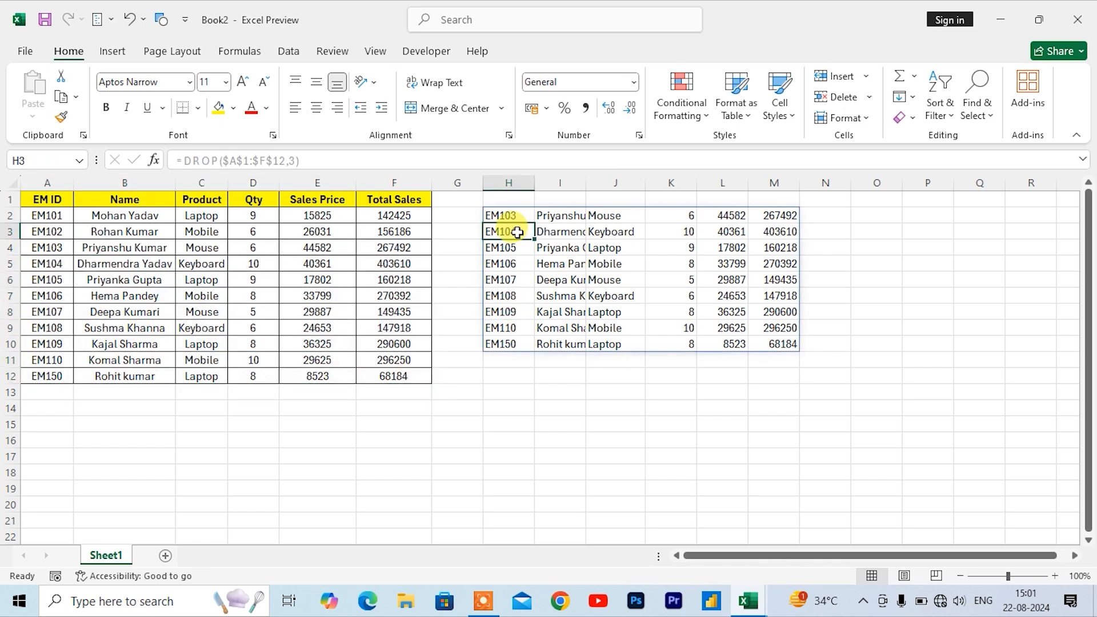
- Replace the formula in H2 with =DROP($A$1:$F$12,-2) to remove the table's last two rows
click(509, 218)
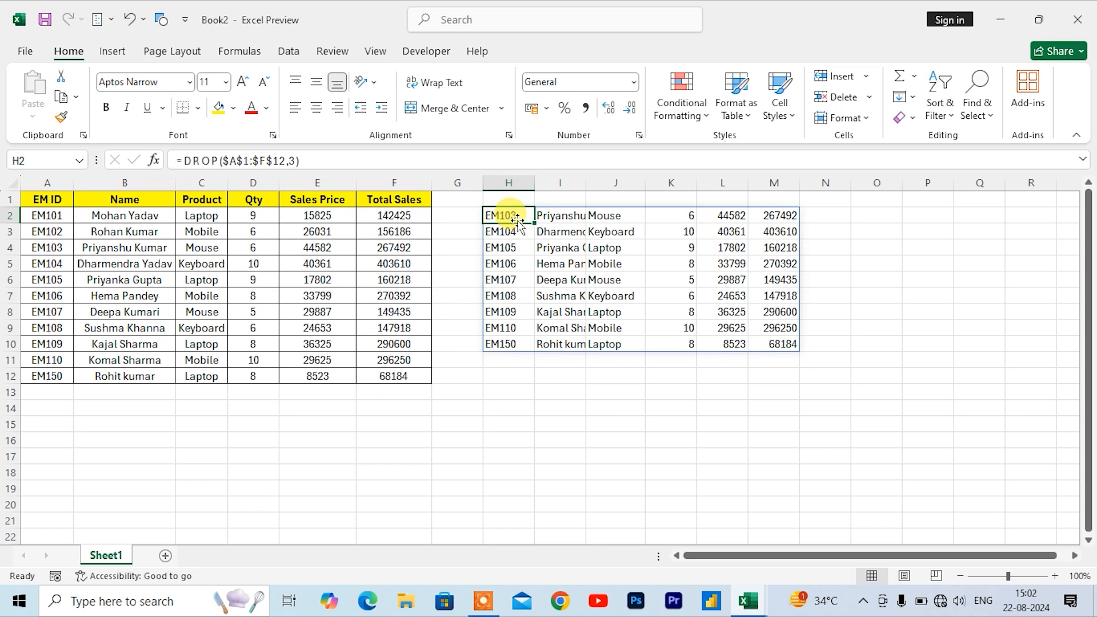
key(Delete)
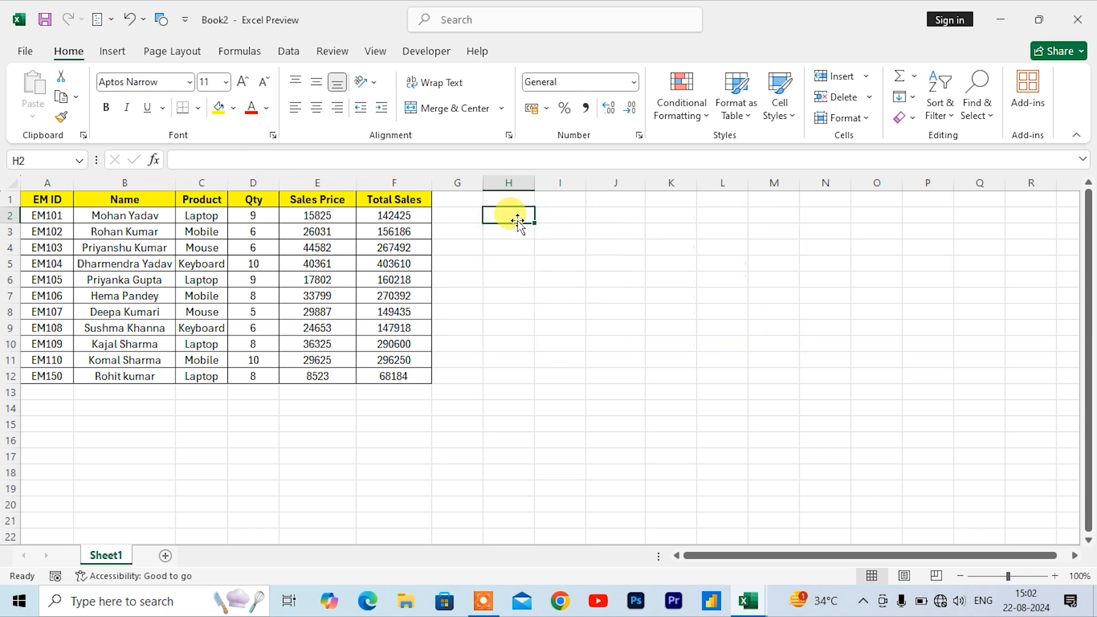
text(=drop)
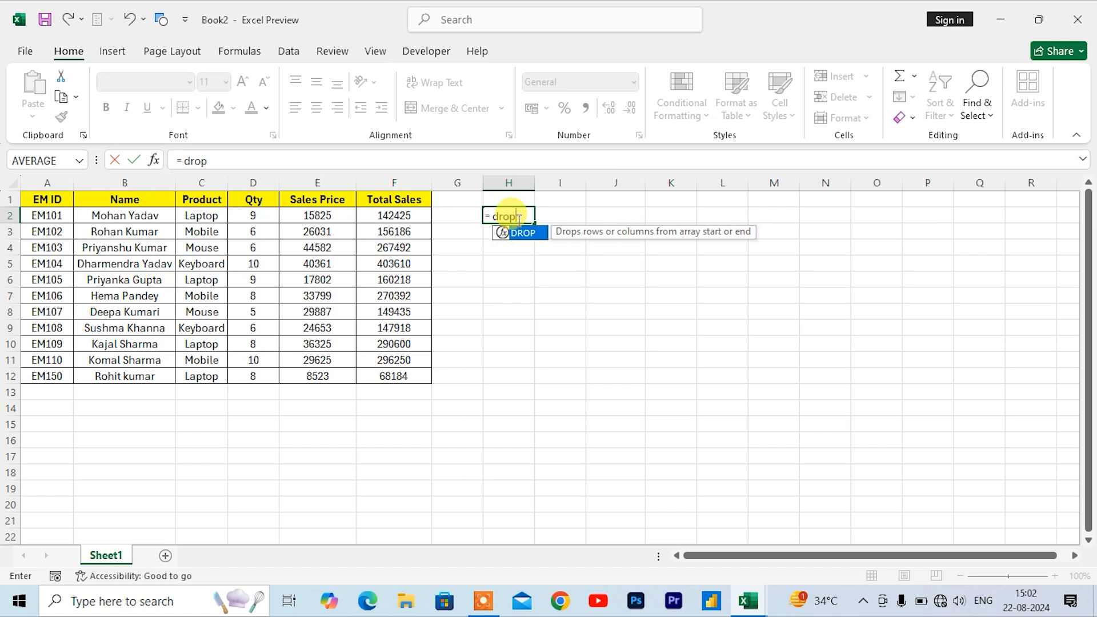
key(Tab)
drag(54, 203, 381, 377)
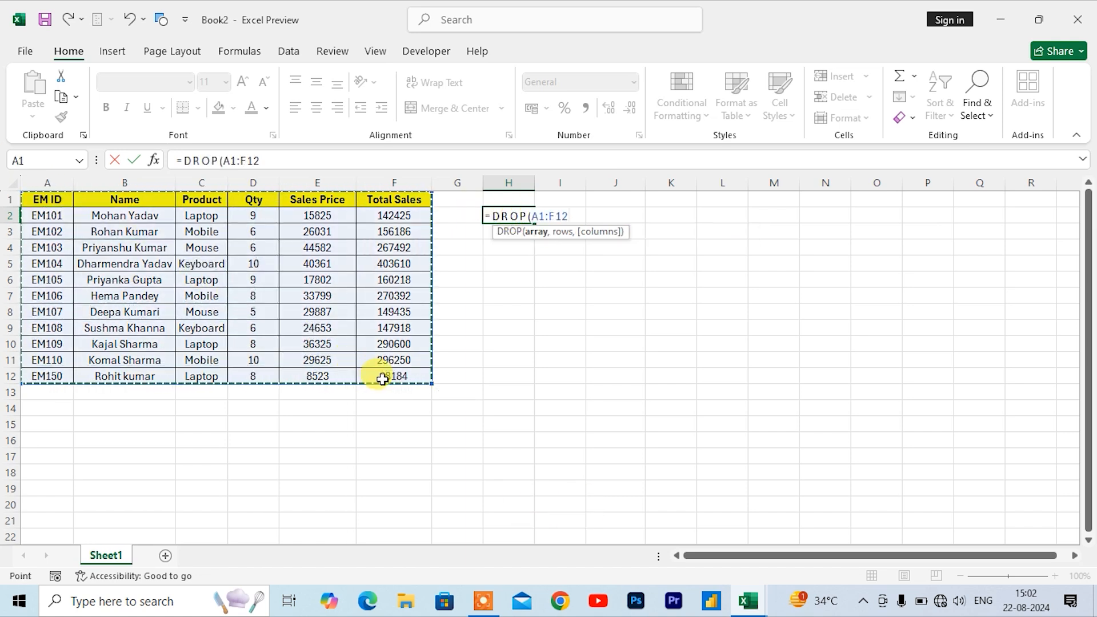
key(F4)
text(,)
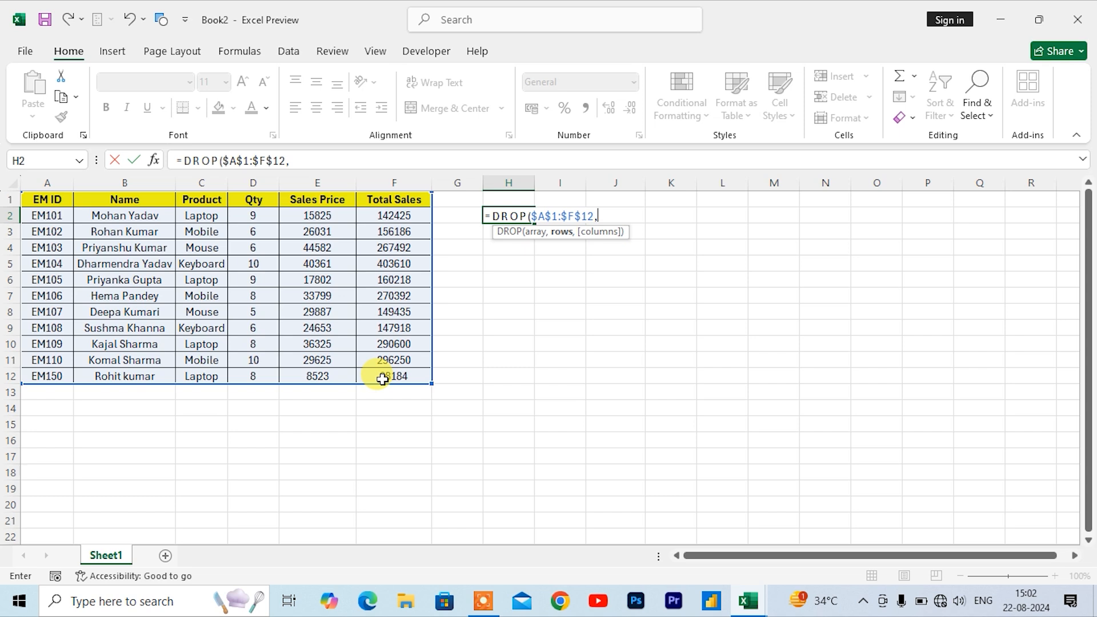
text(-2))
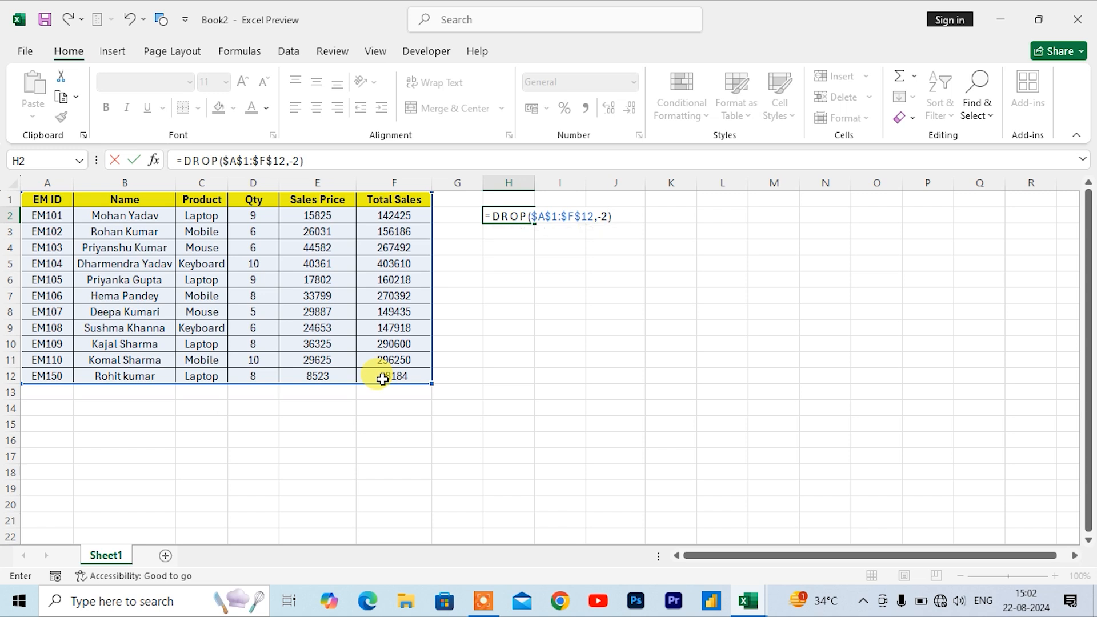
key(Return)
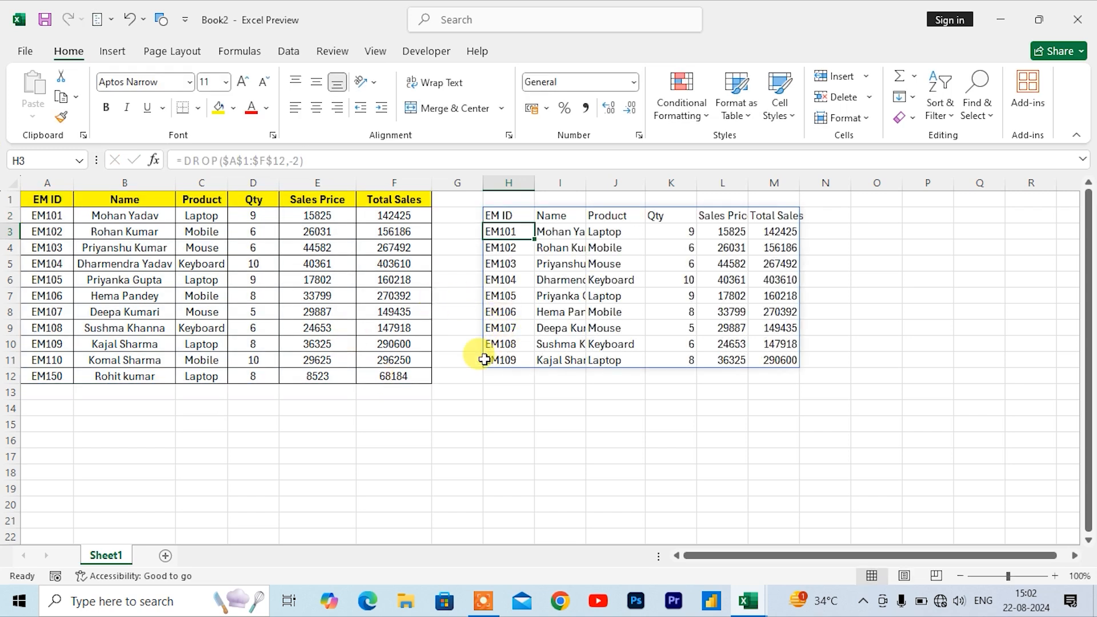
drag(46, 361, 377, 374)
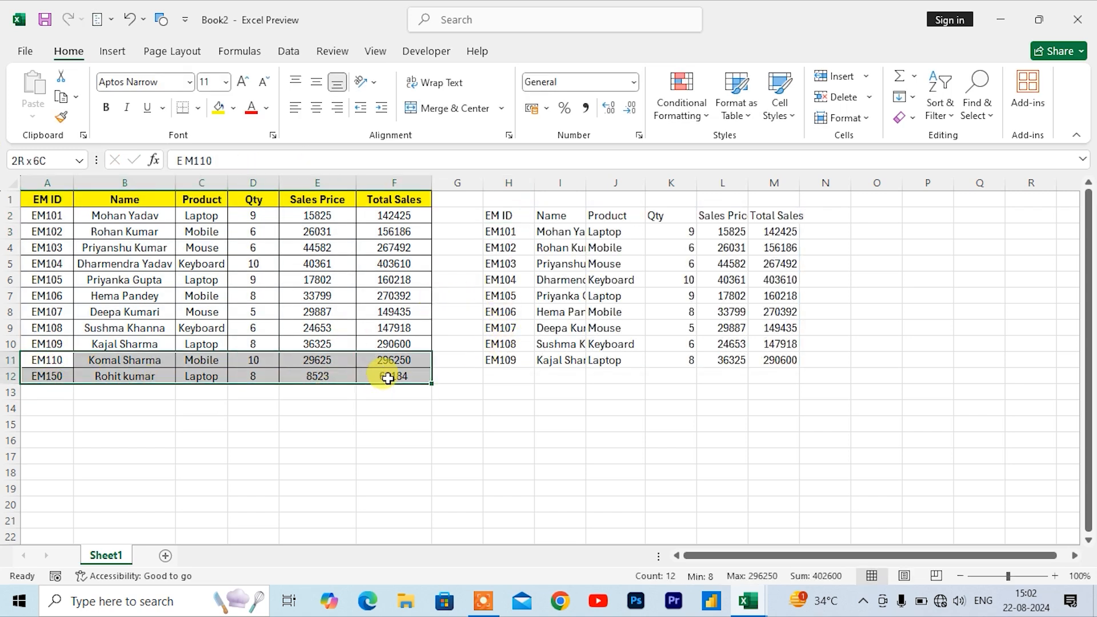
- Replace the formula in H2 with =DROP($A$1:$F$12,4,1) to remove the first four rows and the first column
drag(491, 215, 774, 363)
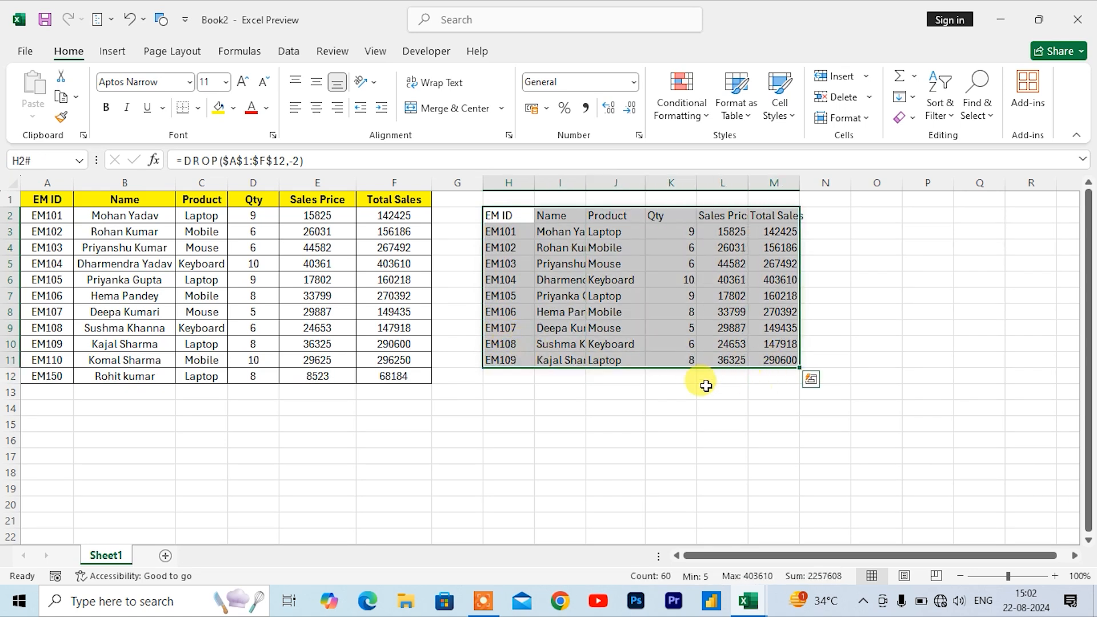
key(Delete)
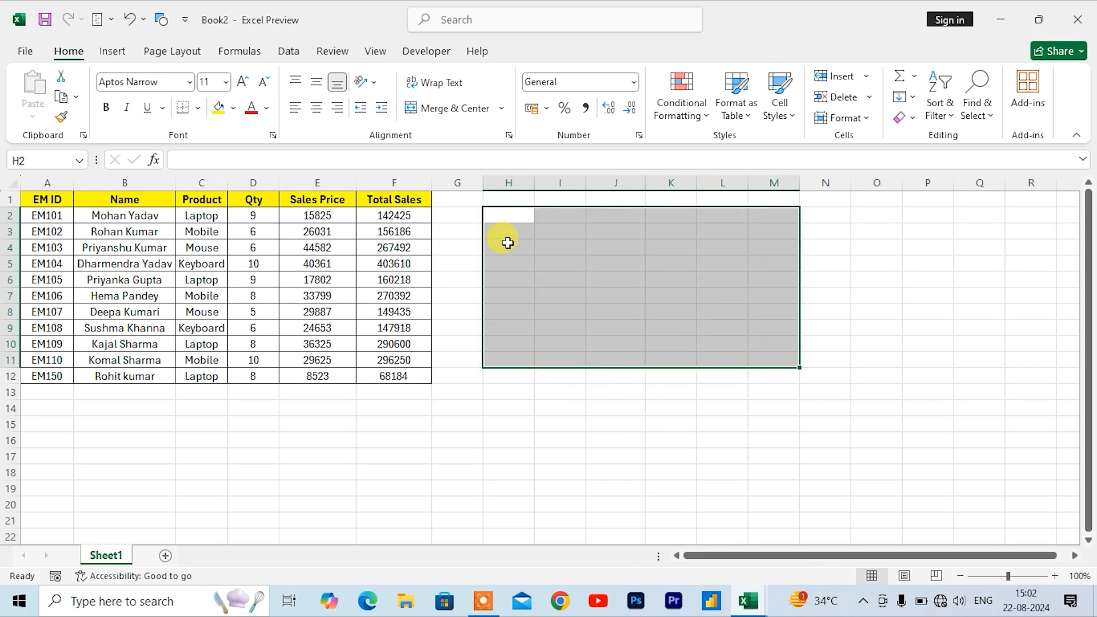
click(504, 218)
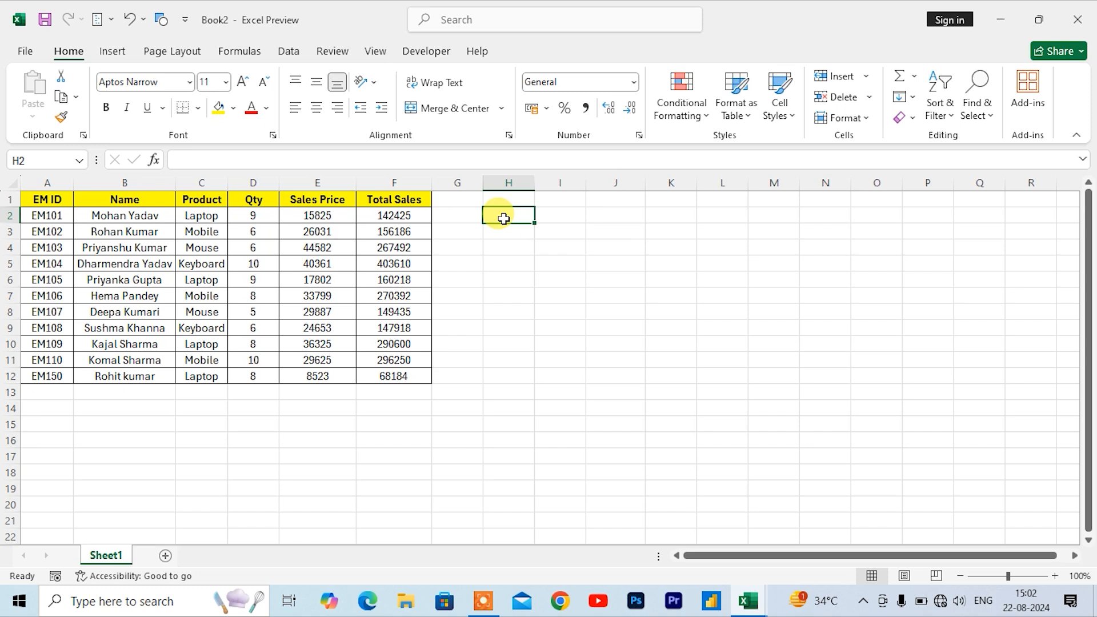
text(= drop)
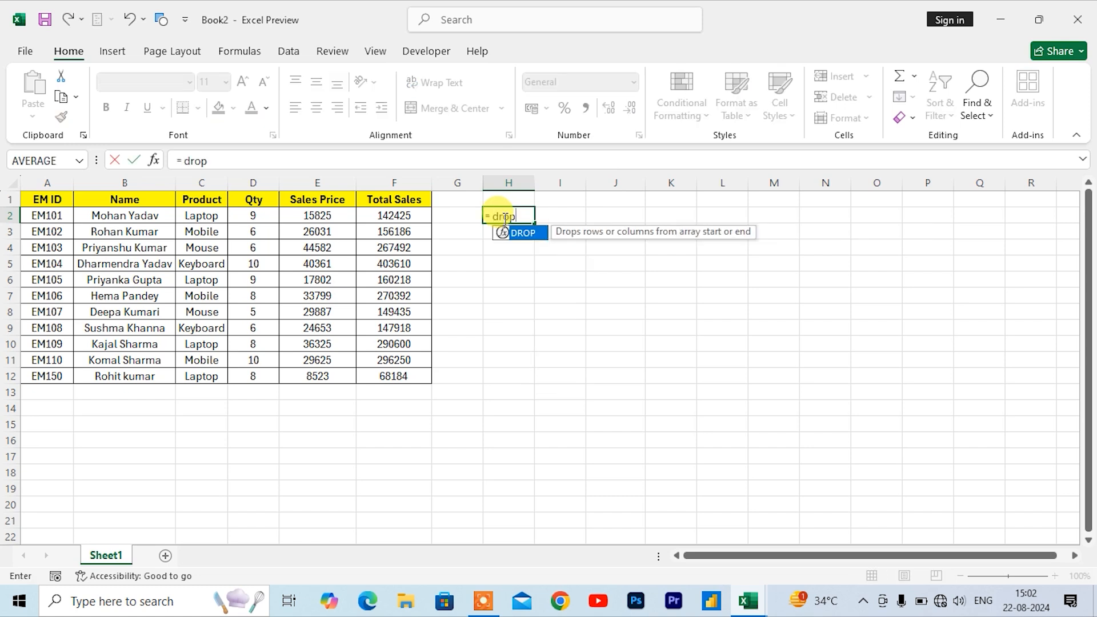
key(Tab)
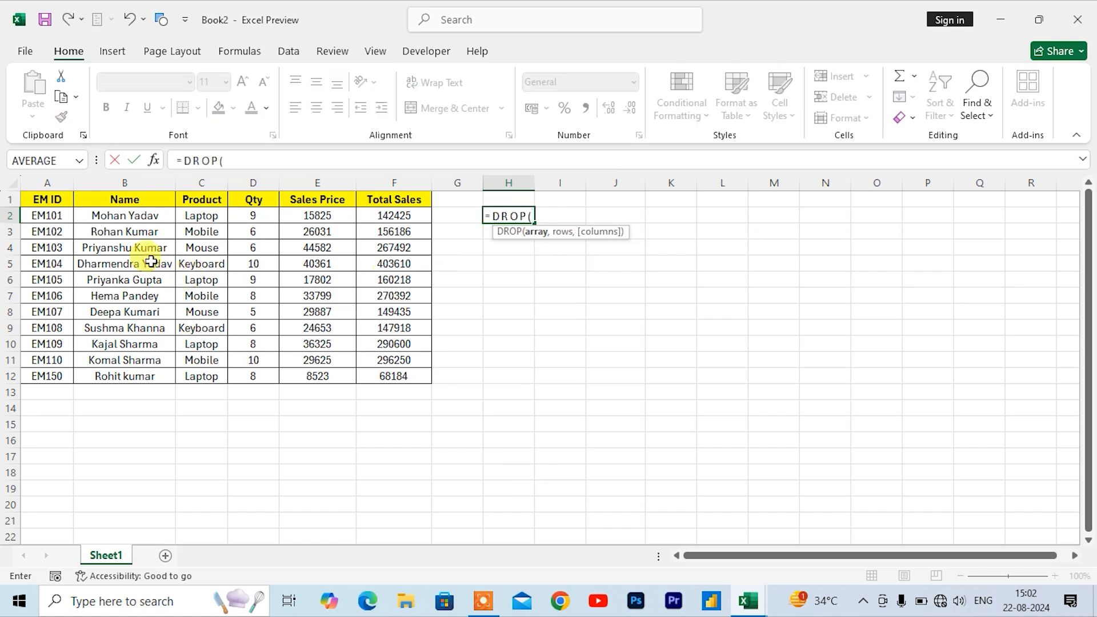
drag(46, 199, 387, 375)
key(F4)
text(,)
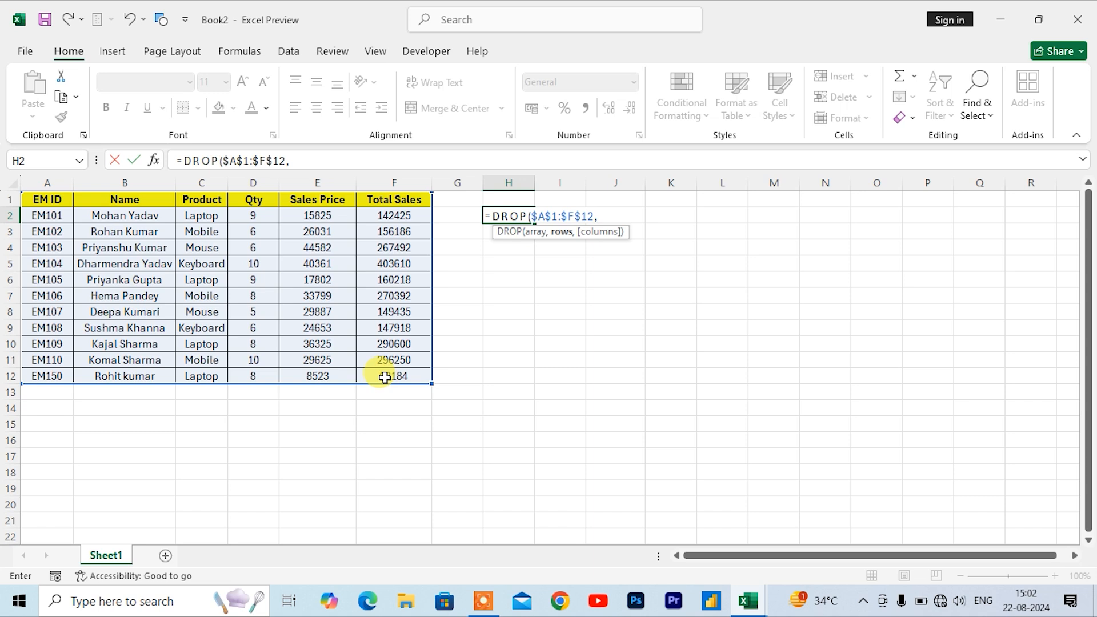
text(4,1)
key(Return)
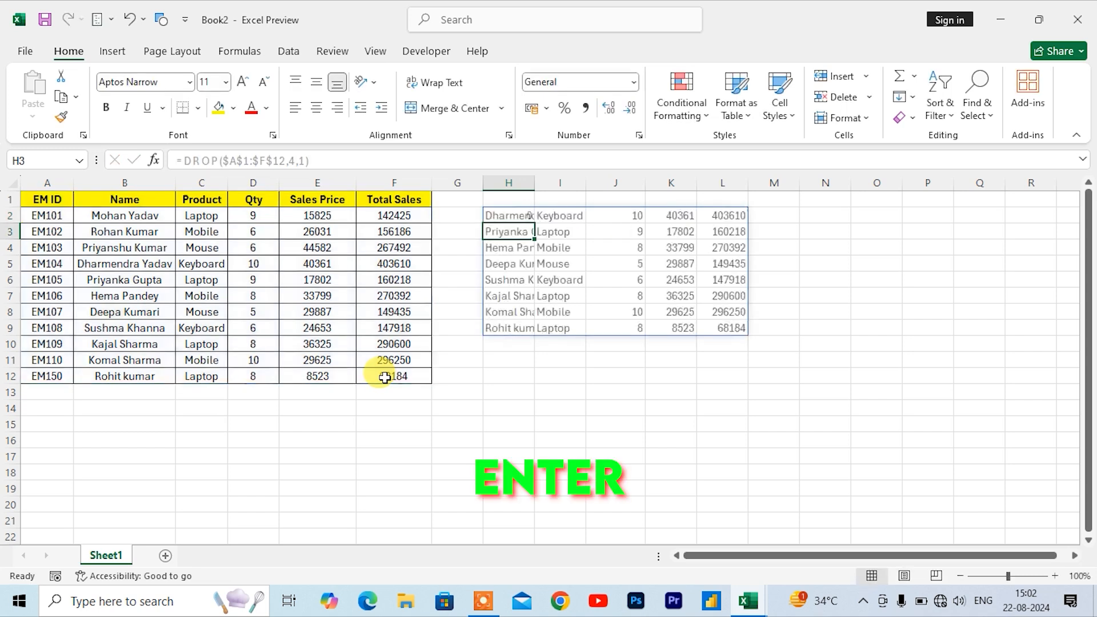
- Autofit column H to the employee names in the DROP result
drag(45, 198, 46, 360)
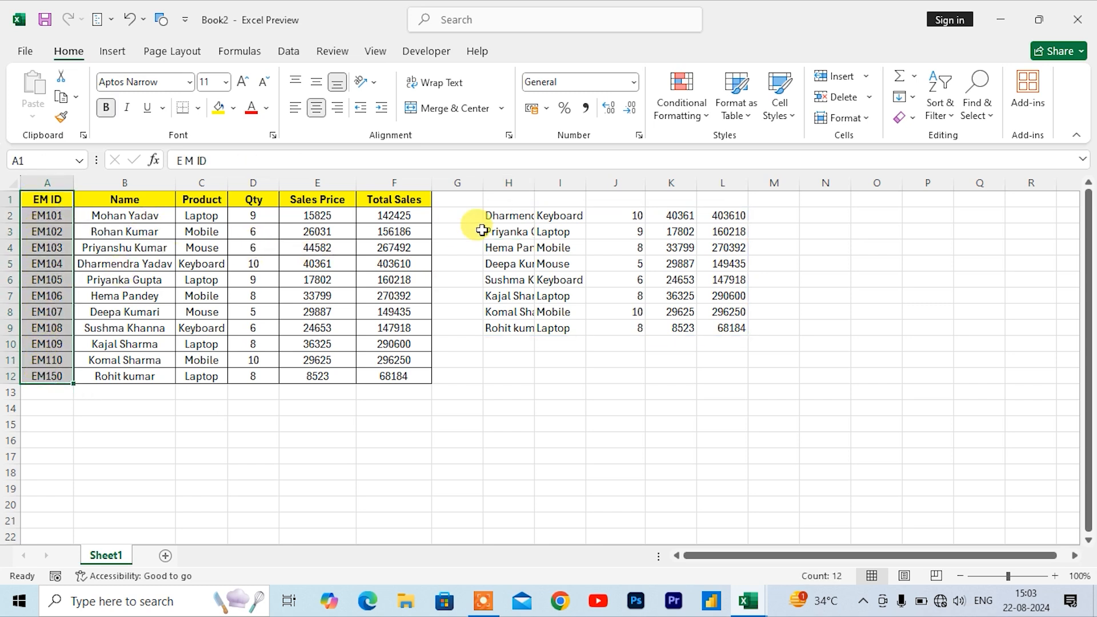
drag(493, 215, 711, 333)
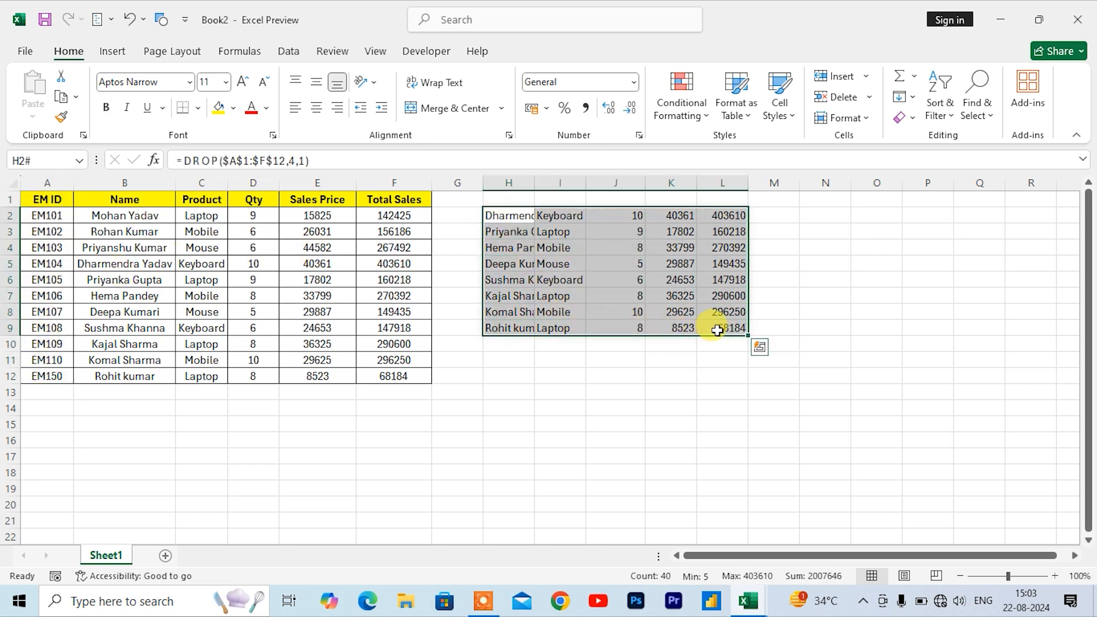
double_click(534, 182)
click(583, 263)
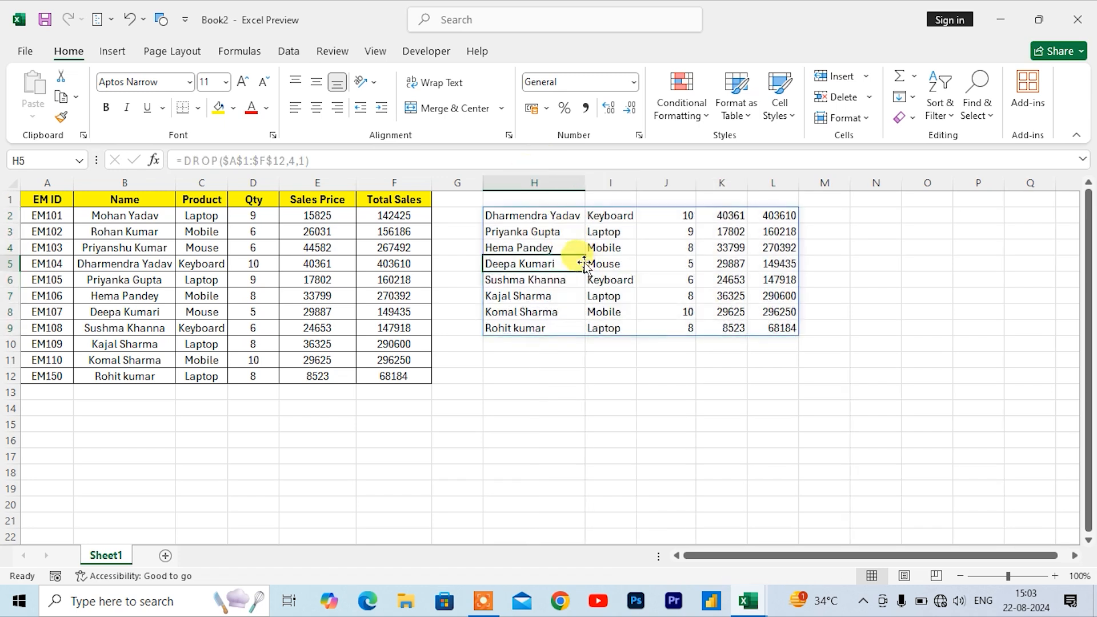
- Replace the formula in H2 with =DROP($A$1:$F$12,3,-2) to remove the first three rows and the last two columns
click(547, 213)
key(Delete)
text(= drop)
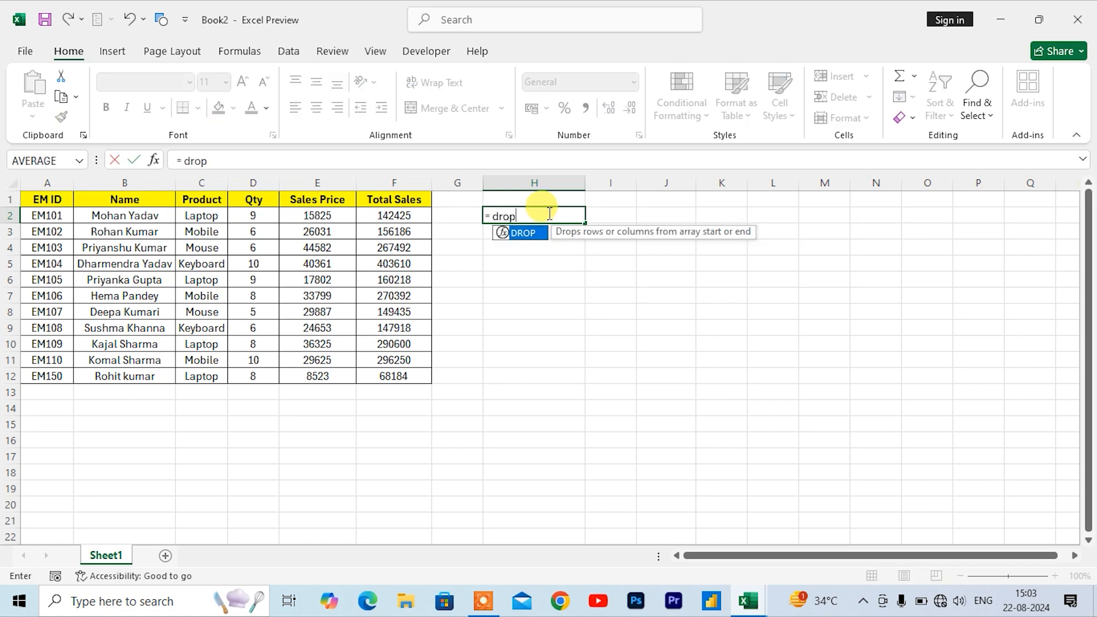
key(Tab)
drag(47, 199, 393, 379)
key(F4)
text(,)
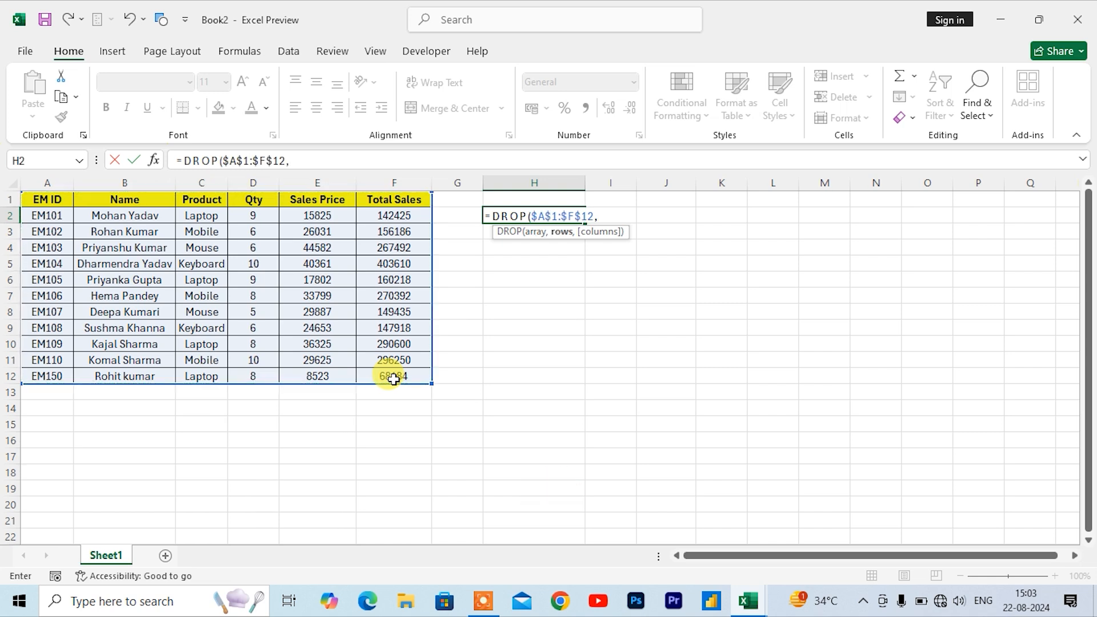
text(3,-2))
key(Return)
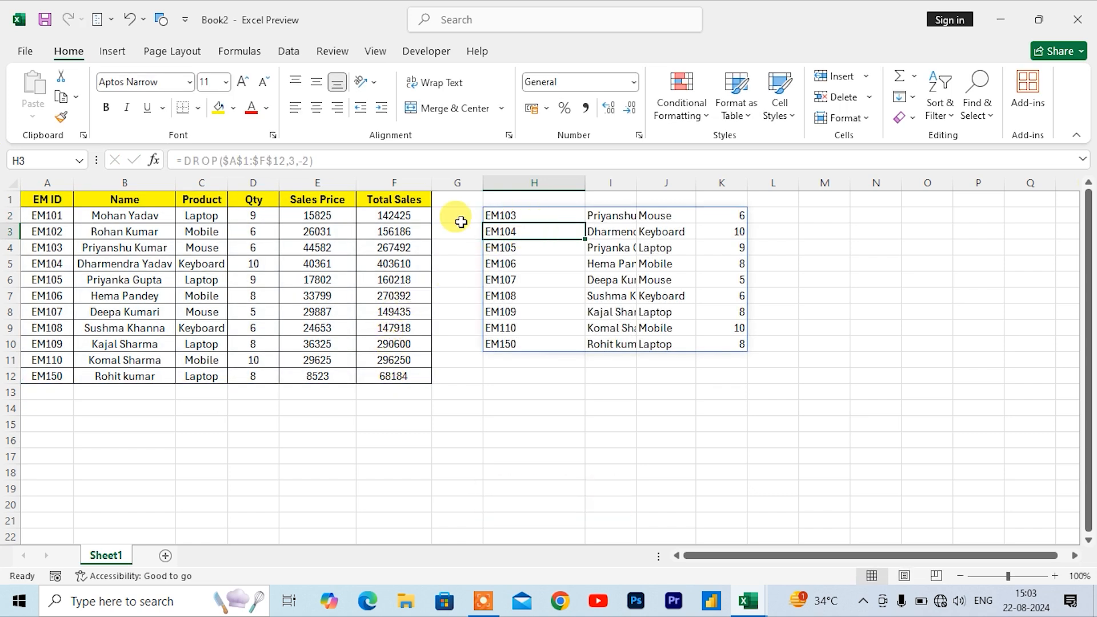
- Check the dropped Sales Price and Total Sales headers, and autofit column I to the employee names
drag(394, 205, 319, 200)
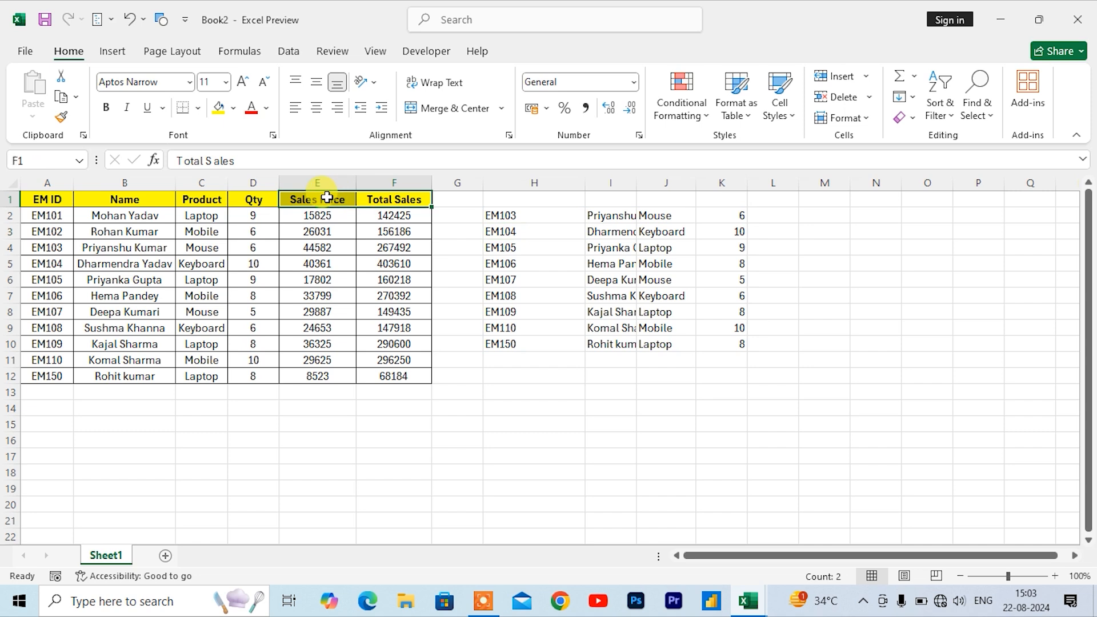
click(776, 217)
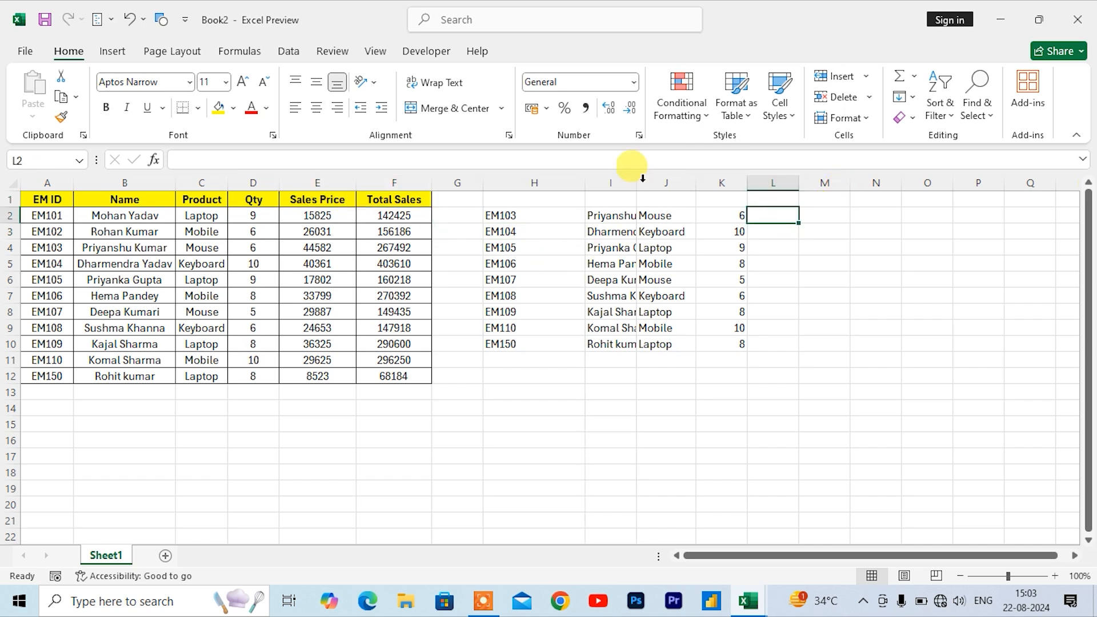
double_click(636, 182)
click(607, 289)
click(546, 375)
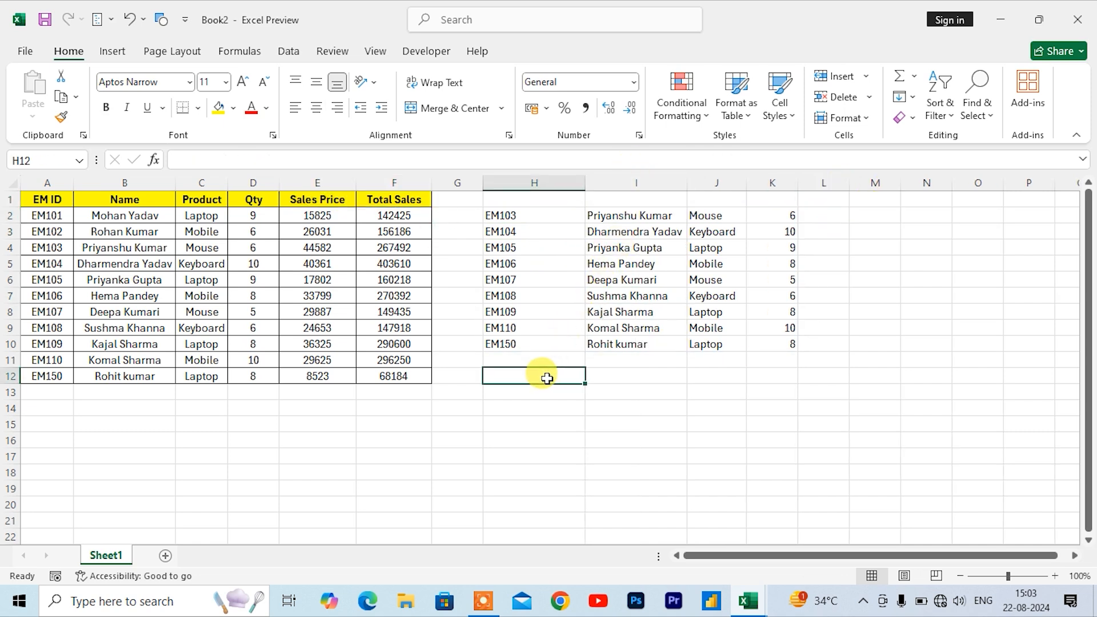
click(244, 437)
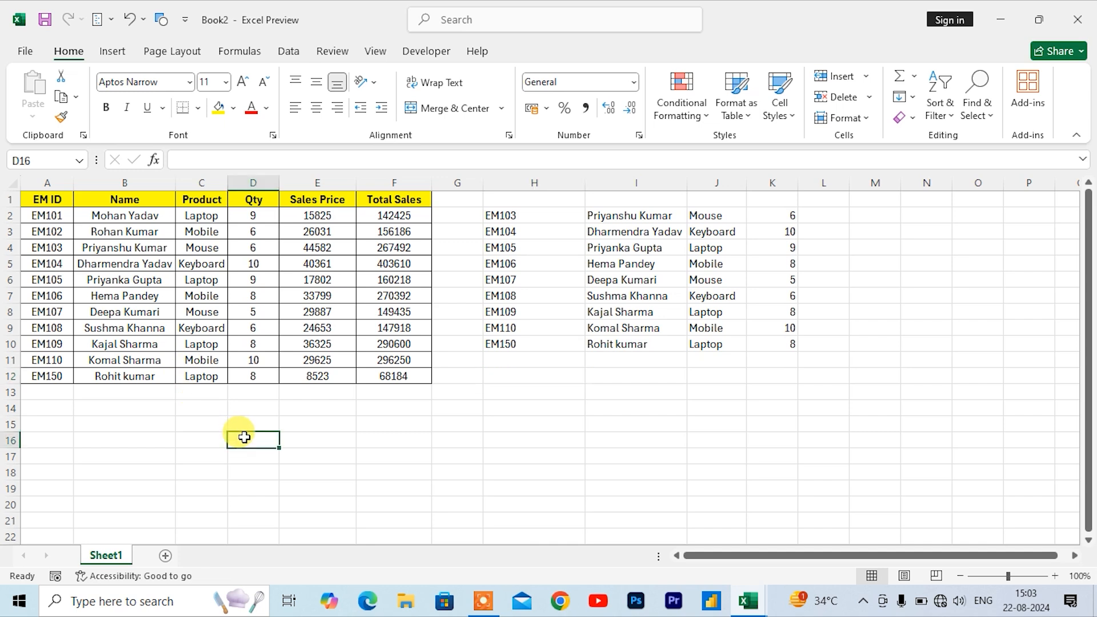